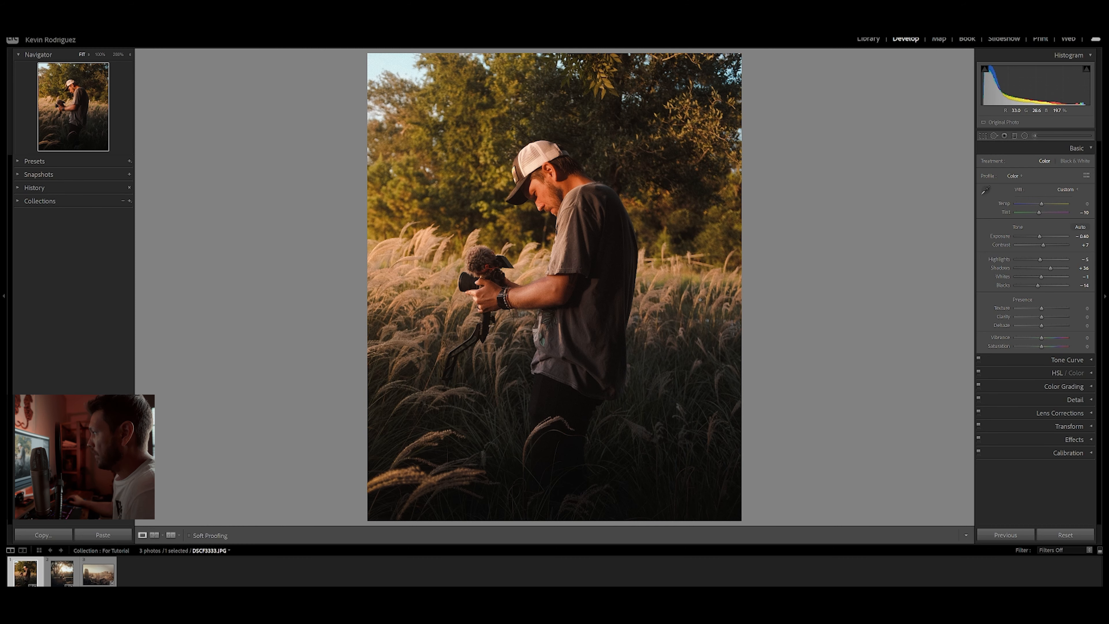
# Compare the edited portrait with its unedited version and return to the edited view
pyautogui.press('\\')
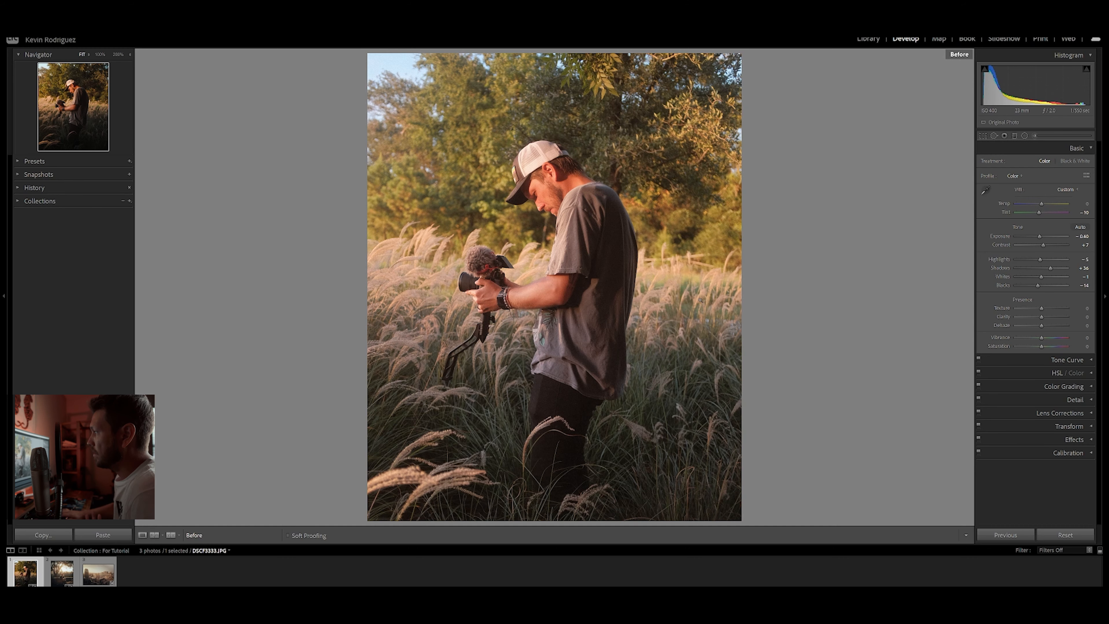
pyautogui.press('\\')
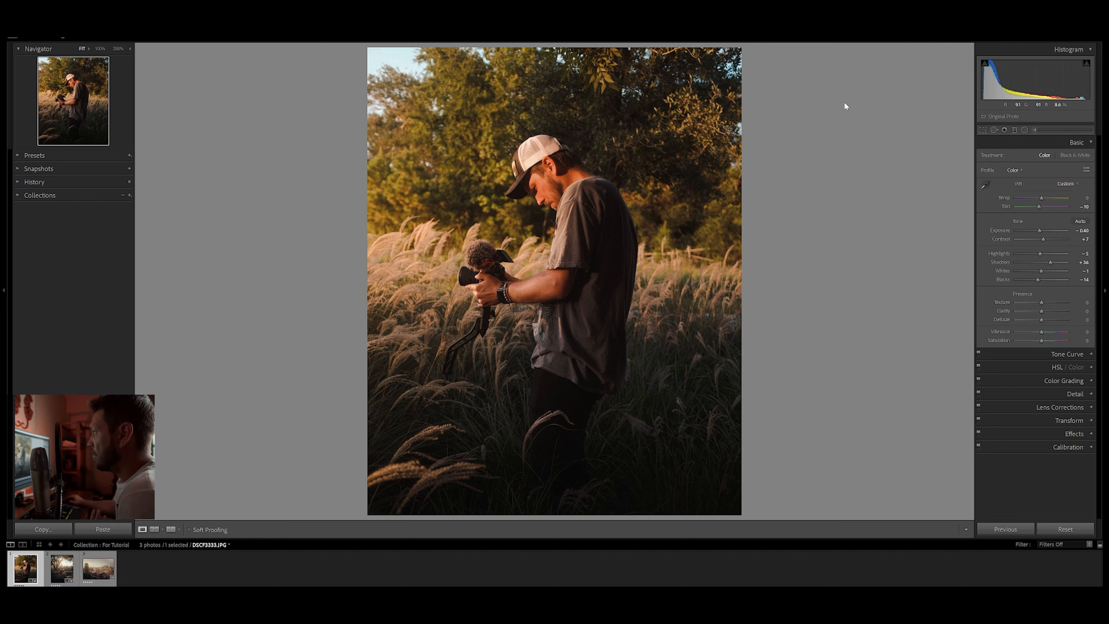
# Draw a large circular radial filter centred near the photo's upper-left corner and show its mask overlay
pyautogui.click(1025, 130)
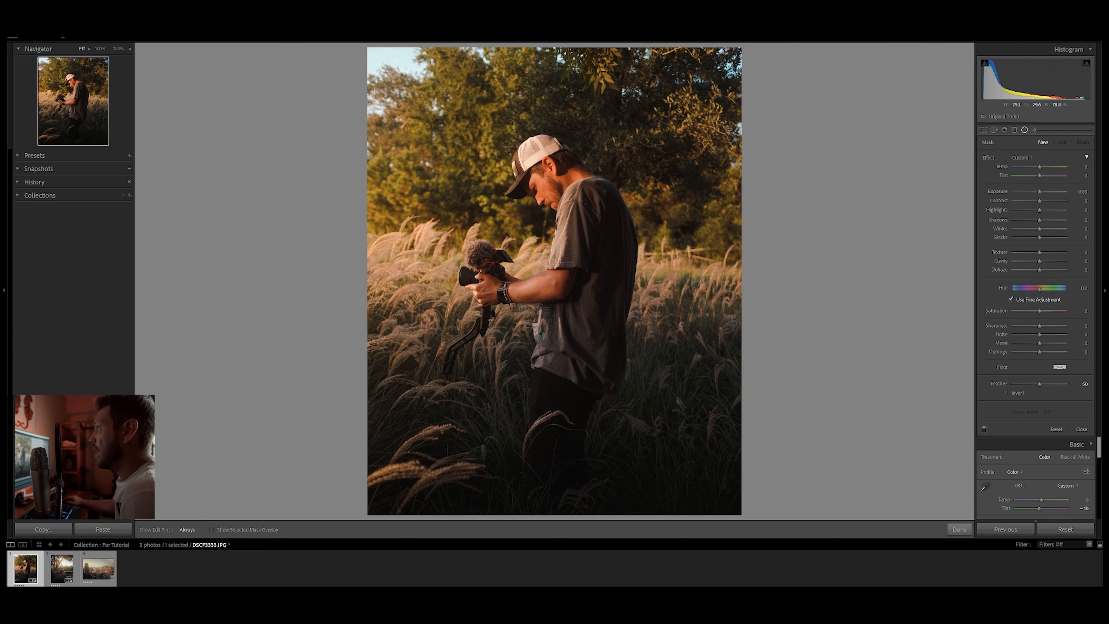
pyautogui.moveTo(371, 66); pyautogui.dragTo(604, 315)
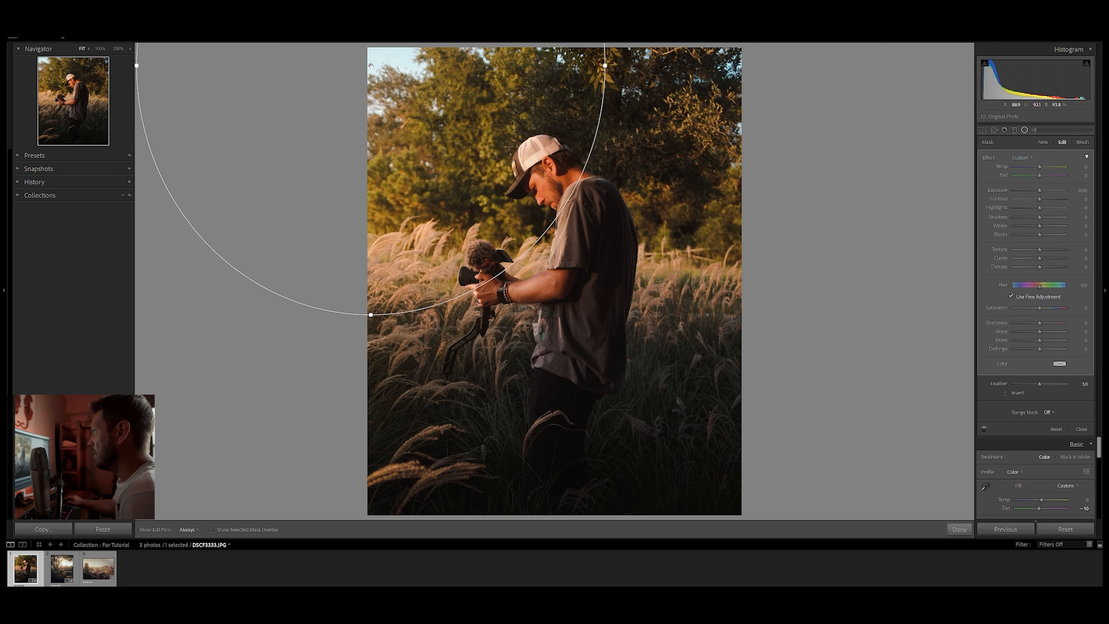
pyautogui.press('o')
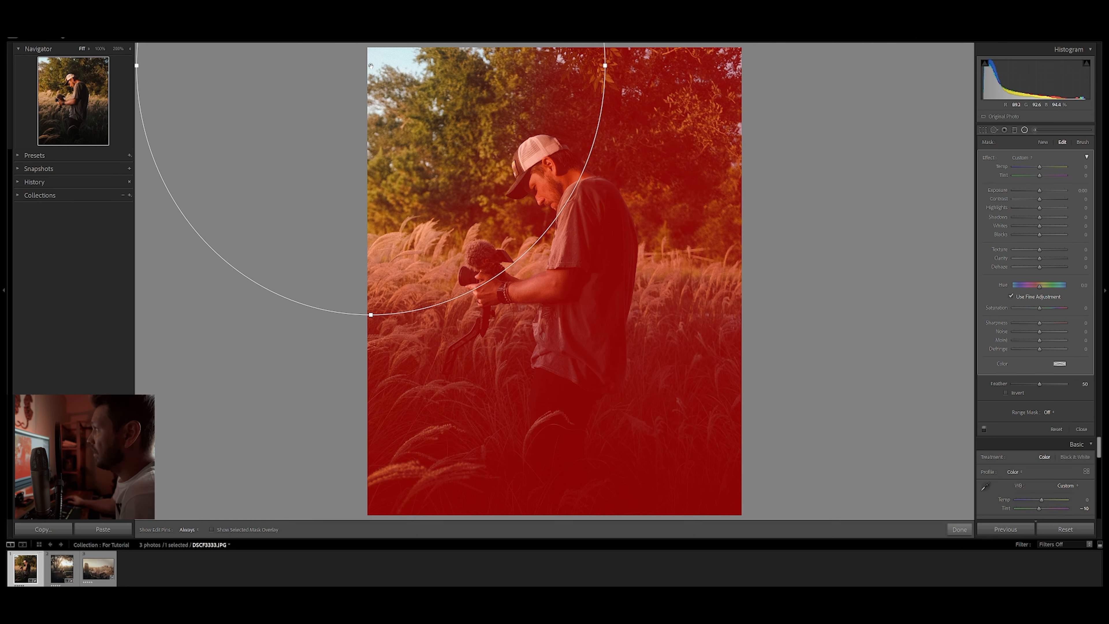
# Check the radial filter's mask with and without inversion, and leave Invert enabled so it affects the area inside the circle
pyautogui.press('o')
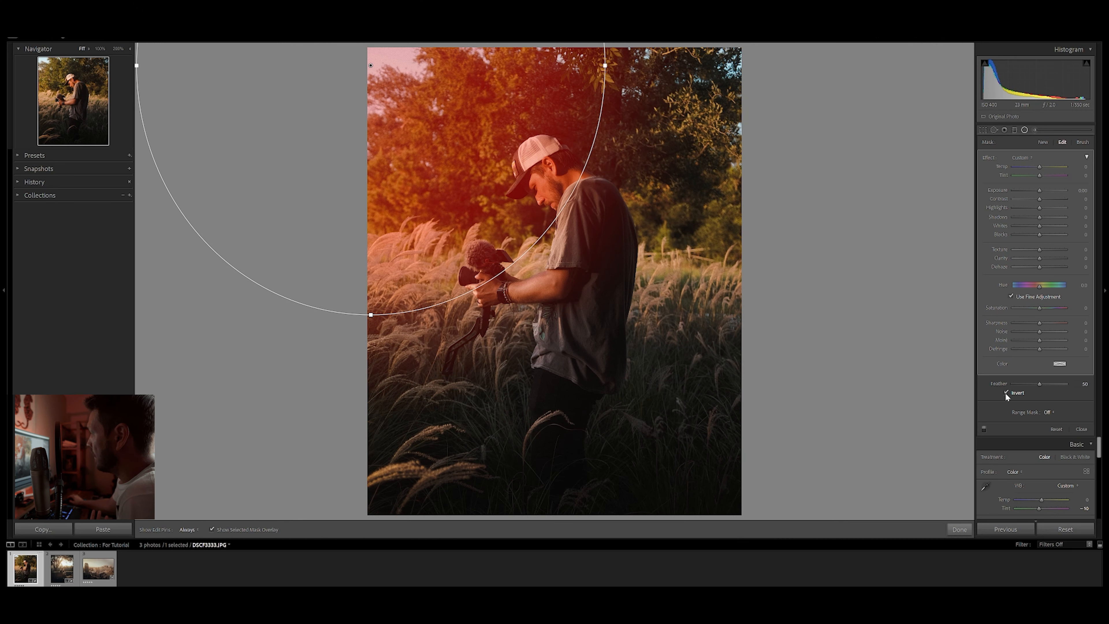
pyautogui.click(1006, 392)
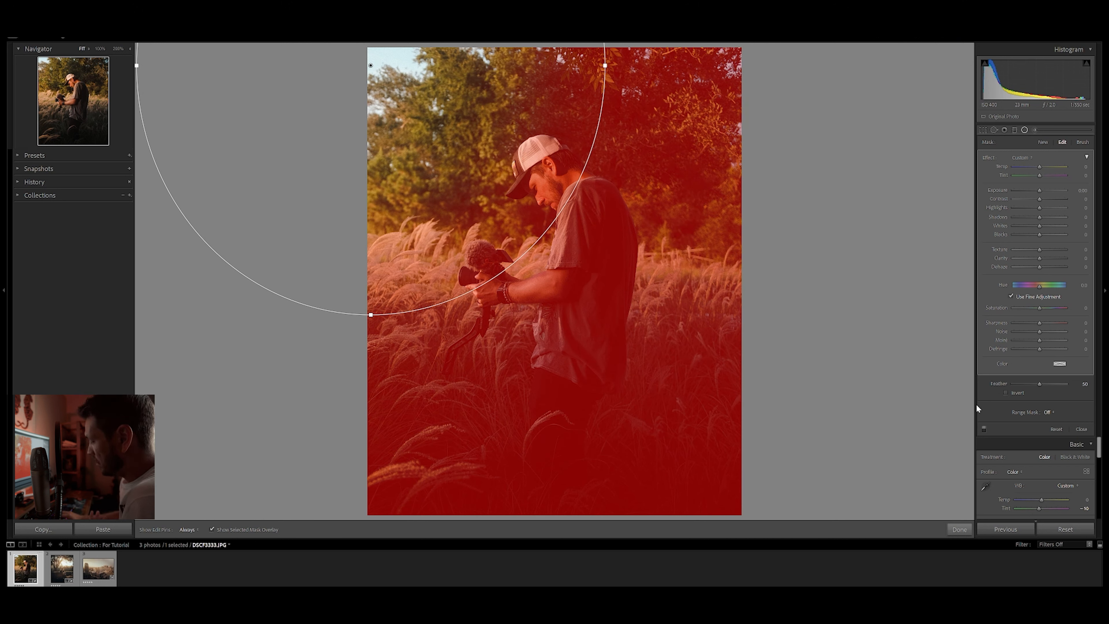
pyautogui.press('o')
pyautogui.press('o')
pyautogui.press('o')
pyautogui.press('o')
pyautogui.press("'")
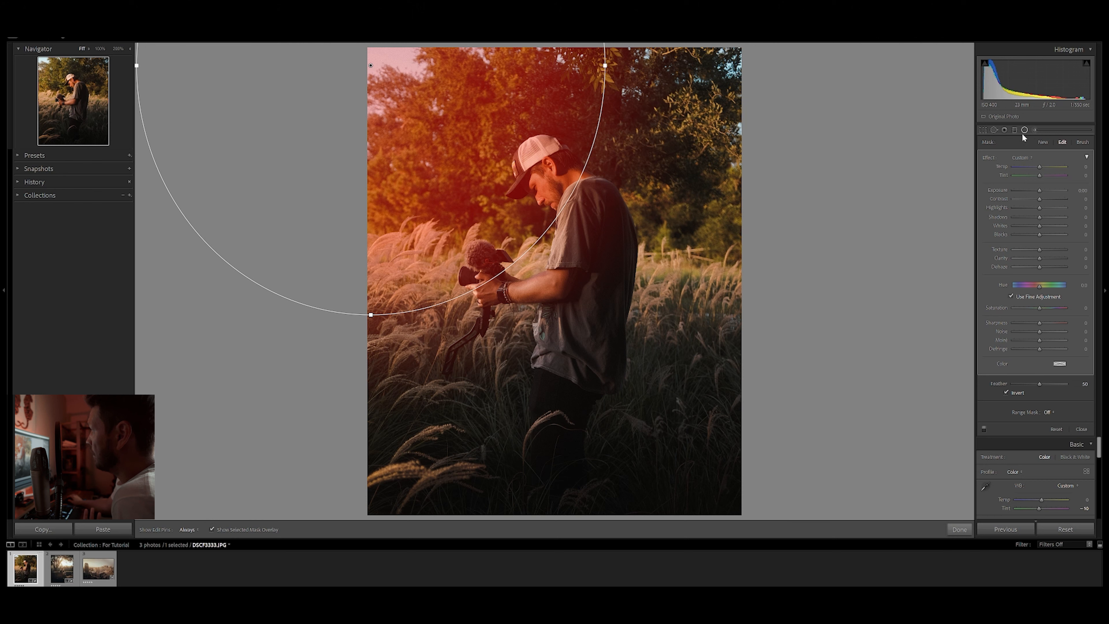
# Shift the radial filter slightly up, hide its overlay, and set exposure to 0.90, temperature to 46 and tint to 7
pyautogui.moveTo(370, 67); pyautogui.dragTo(371, 58)
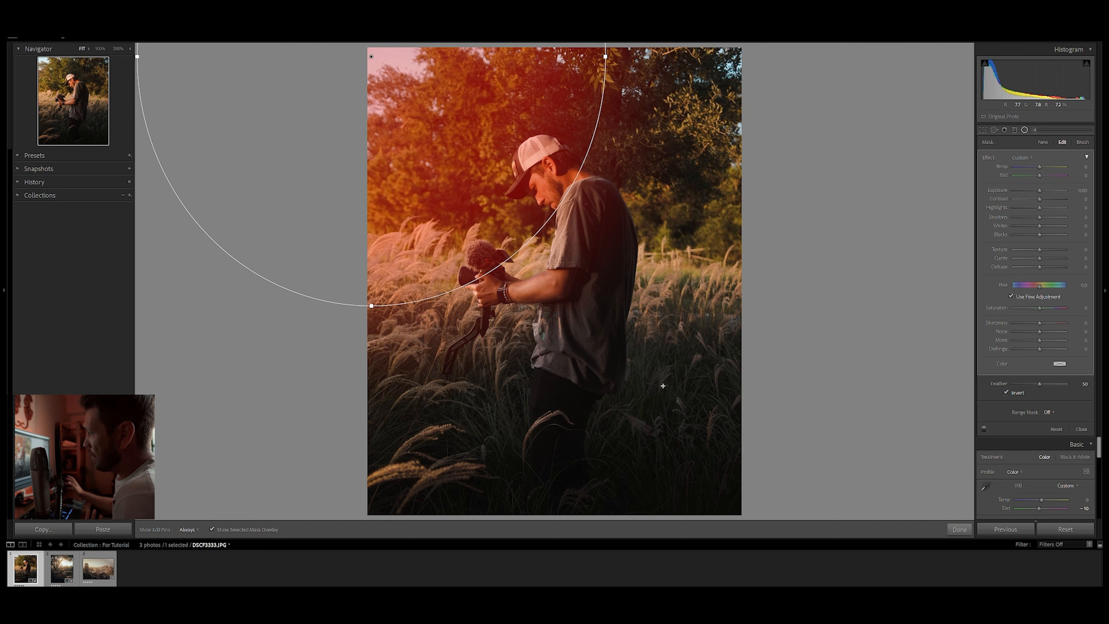
pyautogui.press('o')
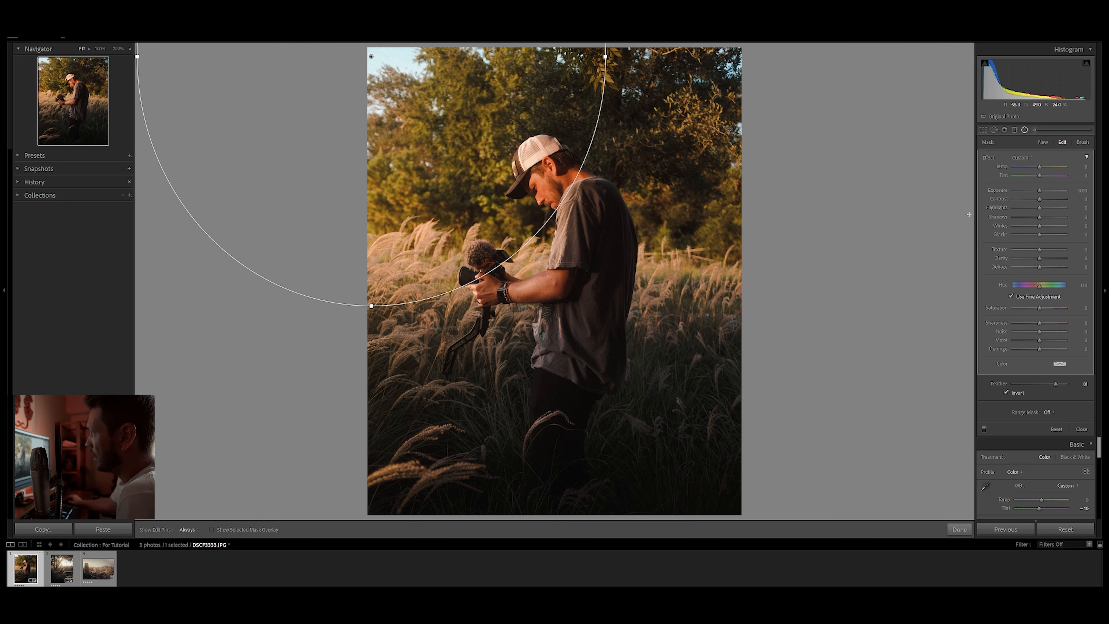
pyautogui.moveTo(1040, 191)
pyautogui.mouseDown()
pyautogui.moveTo(1084, 197)
pyautogui.moveTo(986, 204)
pyautogui.moveTo(1047, 197)
pyautogui.mouseUp()
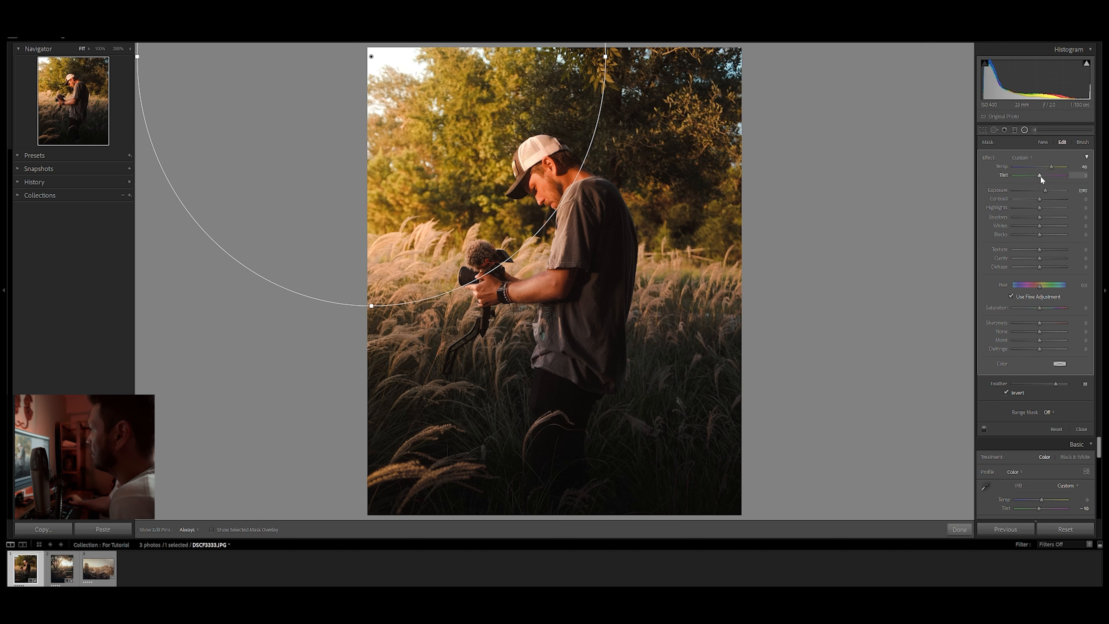
pyautogui.moveTo(1040, 175); pyautogui.dragTo(1042, 176)
# Widen and lengthen the radial filter, and move its centre slightly down into the photo so the glow reaches the subject
pyautogui.moveTo(606, 57); pyautogui.dragTo(660, 56)
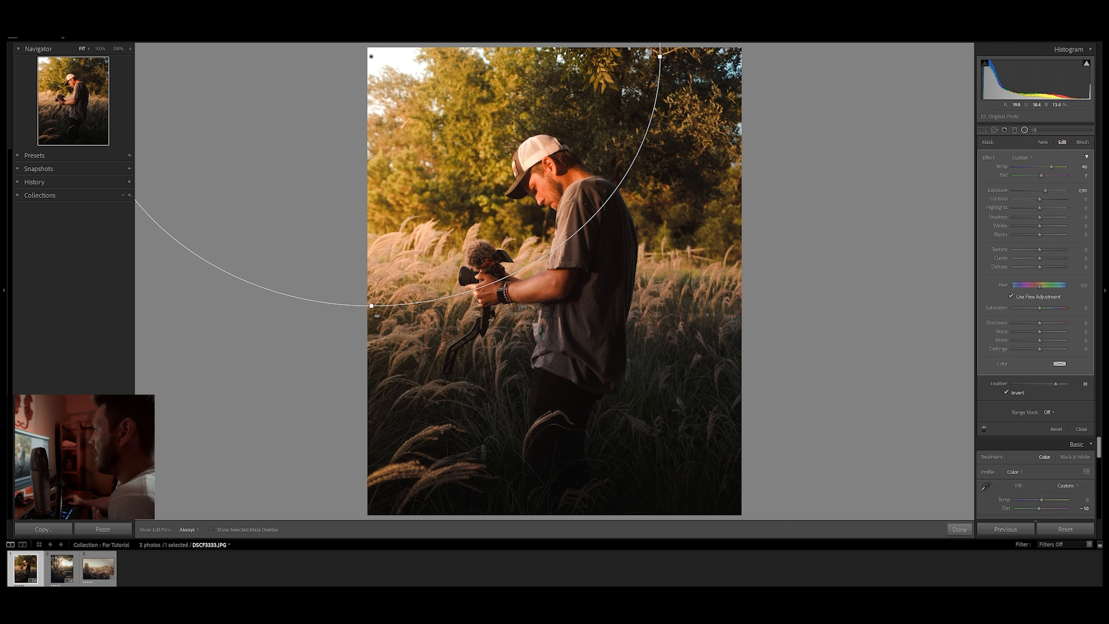
pyautogui.moveTo(374, 308); pyautogui.dragTo(403, 410)
pyautogui.moveTo(371, 58); pyautogui.dragTo(451, 230)
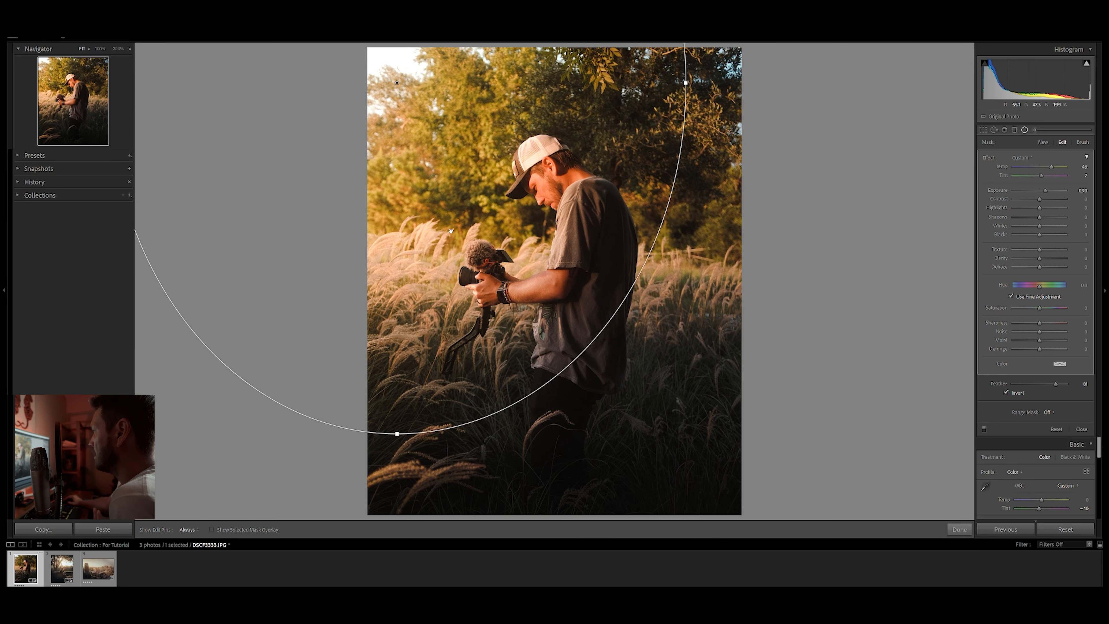
# Compare the photo with the radial filter's effect switched off and on
pyautogui.click(985, 429)
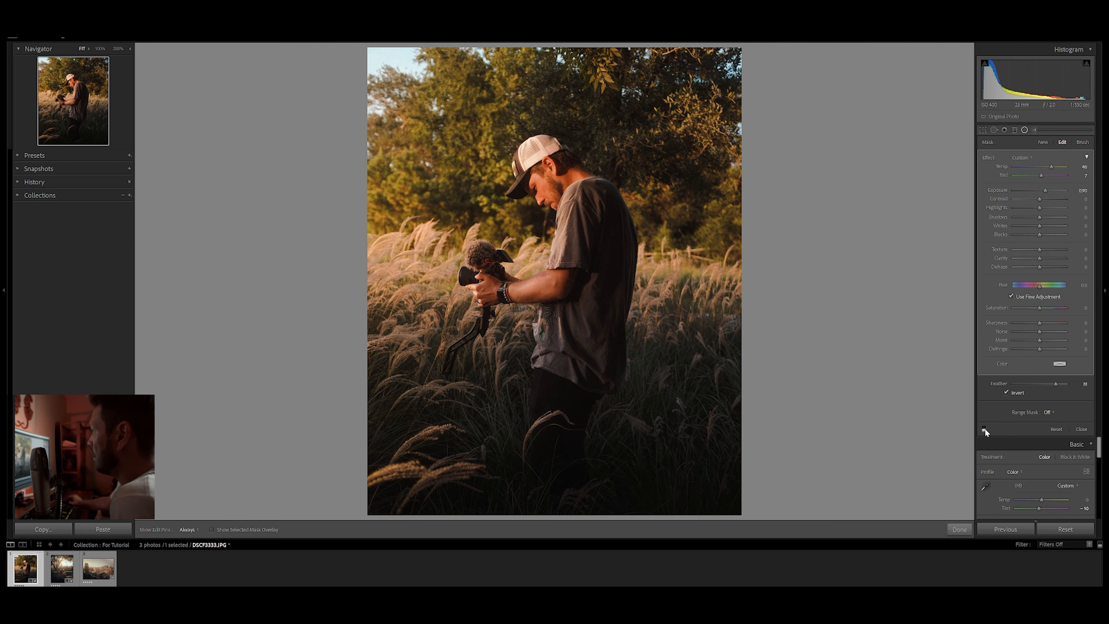
pyautogui.click(985, 429)
pyautogui.click(985, 429)
pyautogui.click(985, 429)
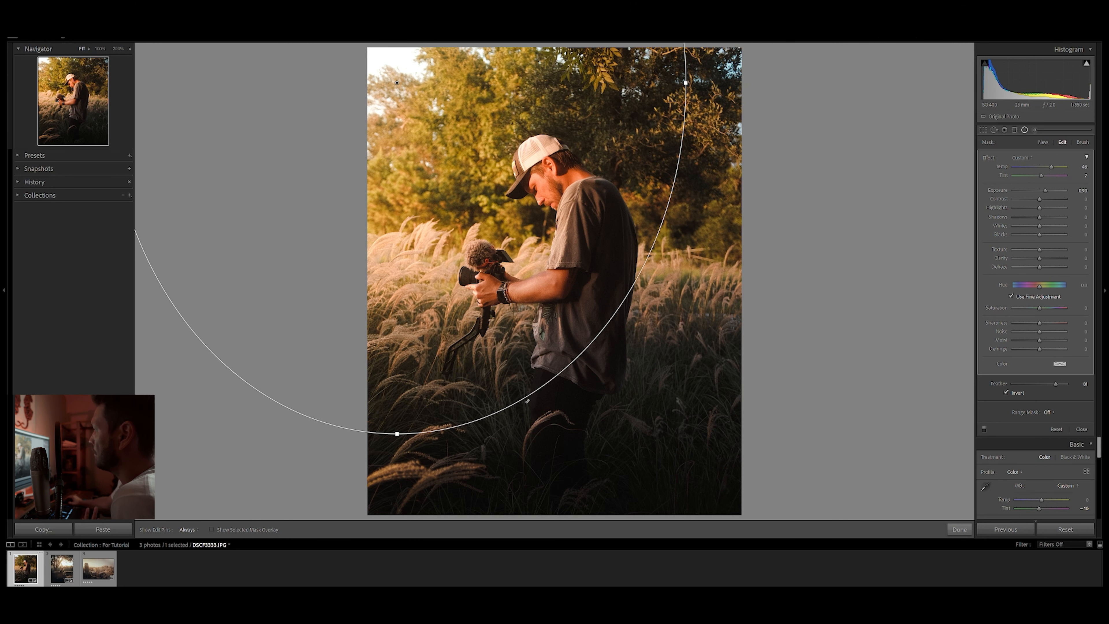
# Delete the existing graduated filter that darkens the foreground grass along the photo's lower edge
pyautogui.click(1014, 129)
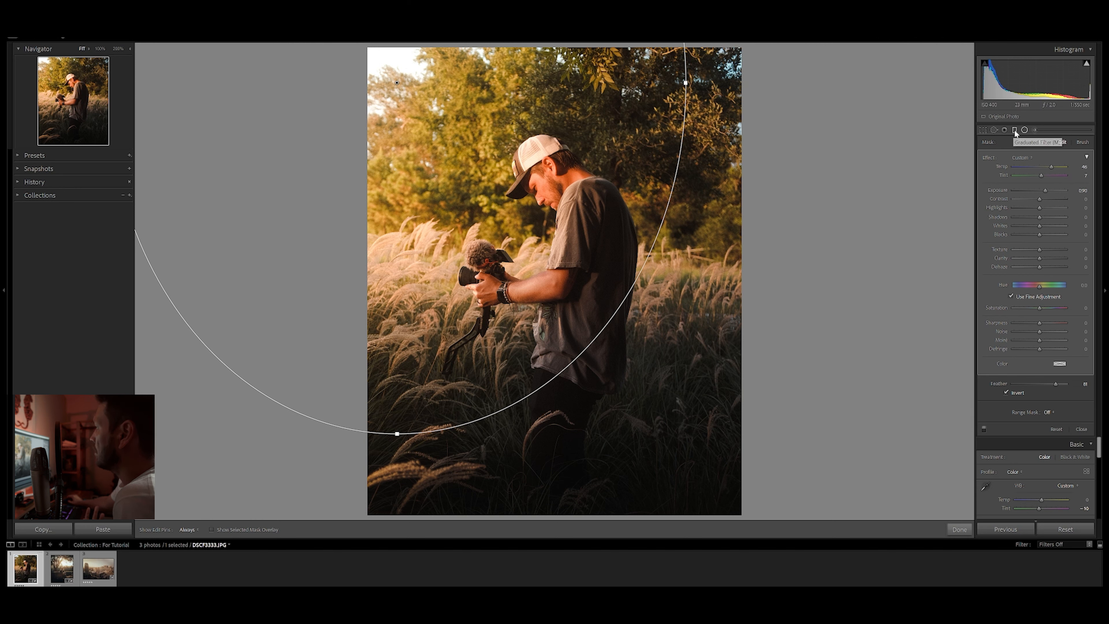
pyautogui.click(575, 451)
pyautogui.moveTo(575, 451)
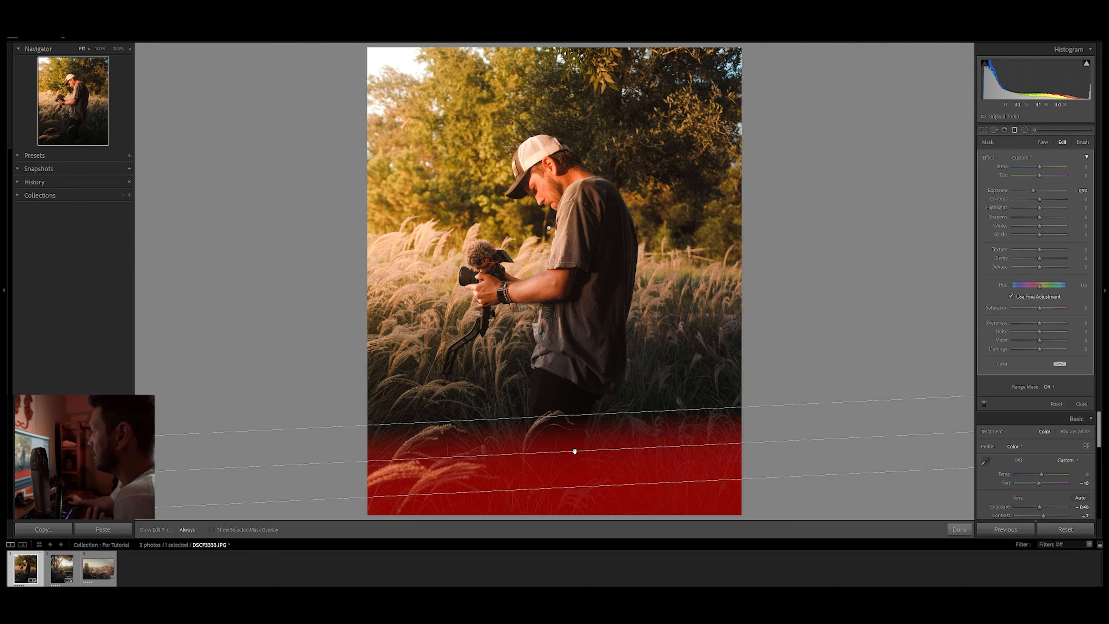
pyautogui.press('Delete')
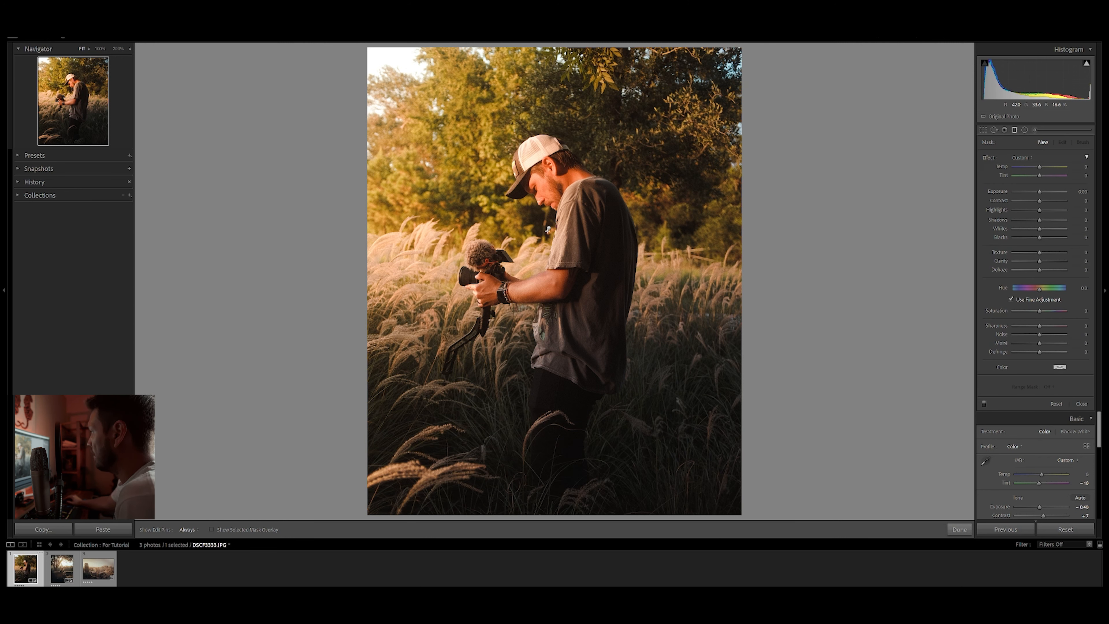
# Compare the photo with the graduated filters off and on, and delete the diagonal warming filter beside the subject
pyautogui.click(549, 229)
pyautogui.moveTo(549, 228)
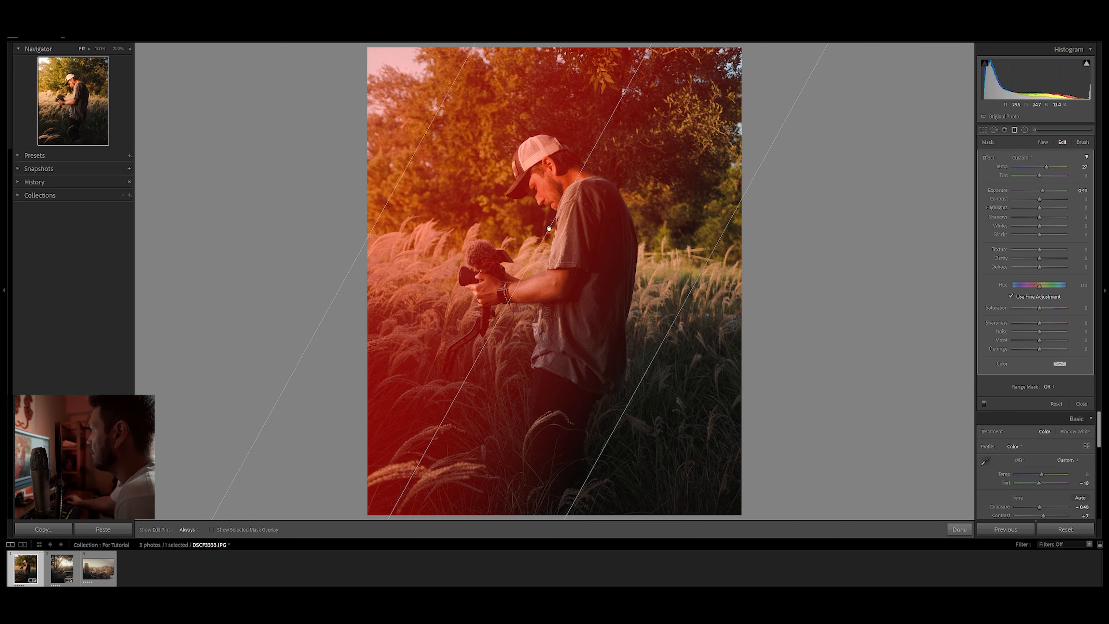
pyautogui.click(984, 404)
pyautogui.click(984, 404)
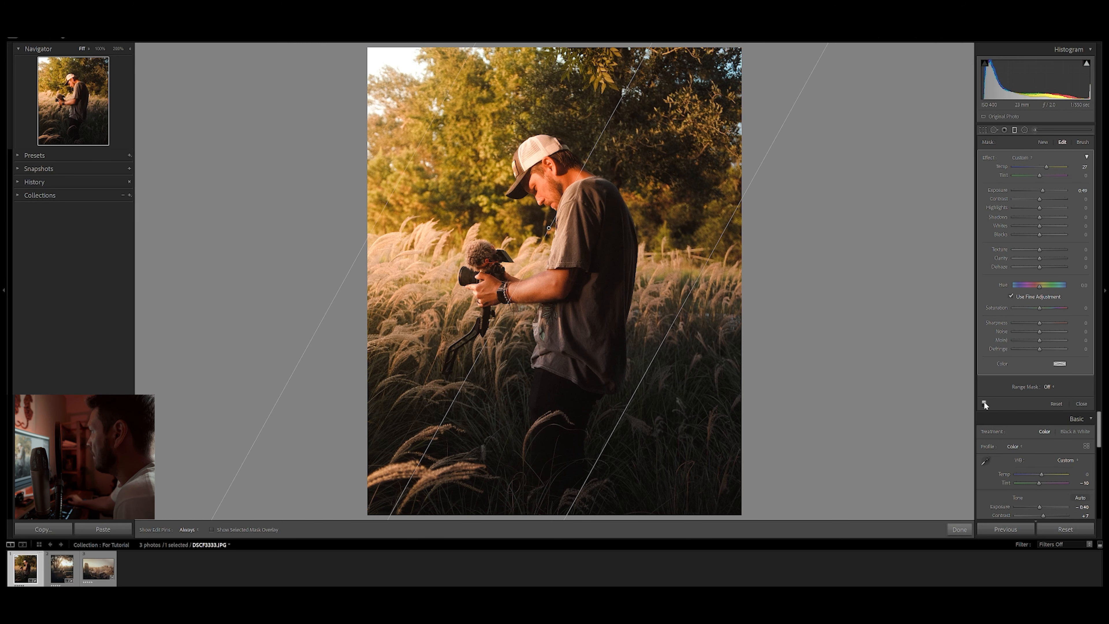
pyautogui.click(984, 404)
pyautogui.click(985, 404)
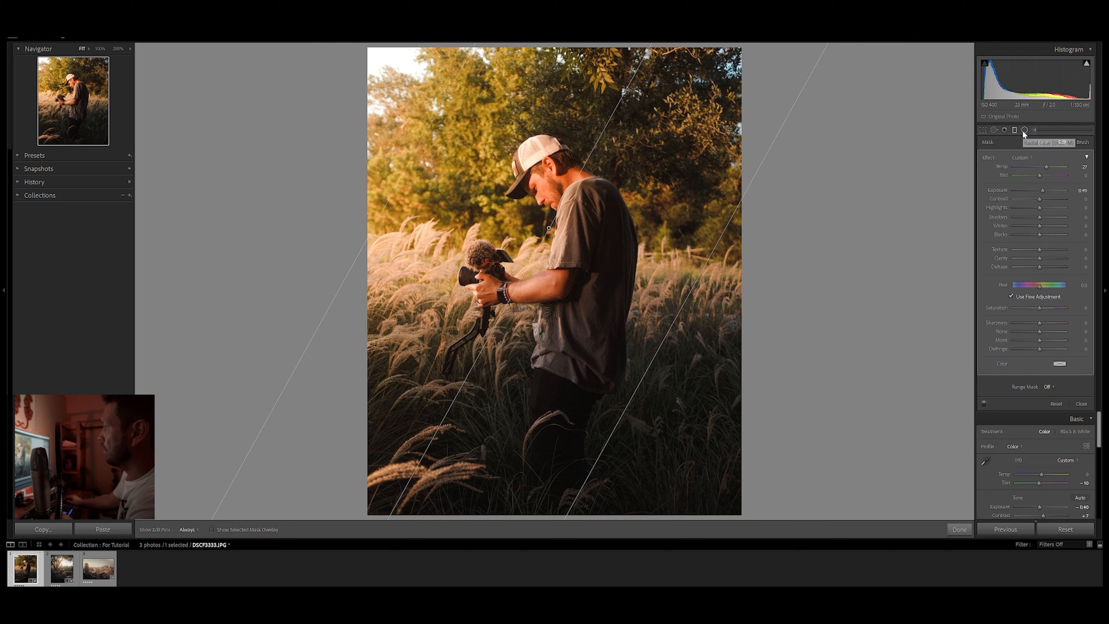
pyautogui.press('Delete')
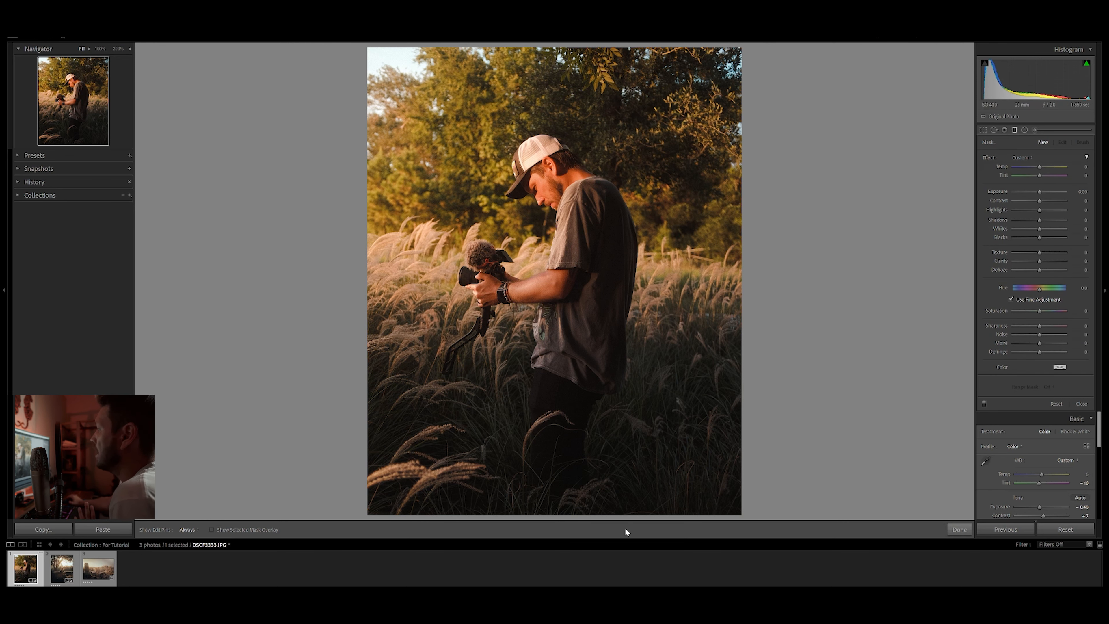
# Draw a horizontal graduated filter over the foreground, extend its upper edge to the top of the grass, and check its mask overlay
pyautogui.rightClick(570, 415)
pyautogui.click(834, 434)
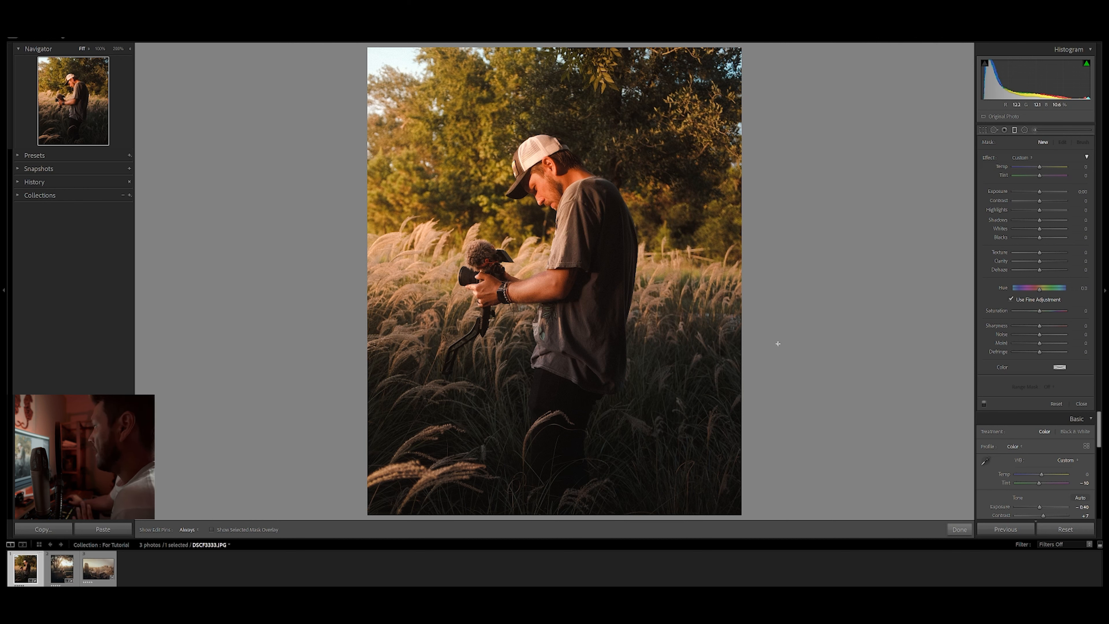
pyautogui.moveTo(552, 494); pyautogui.dragTo(552, 393)
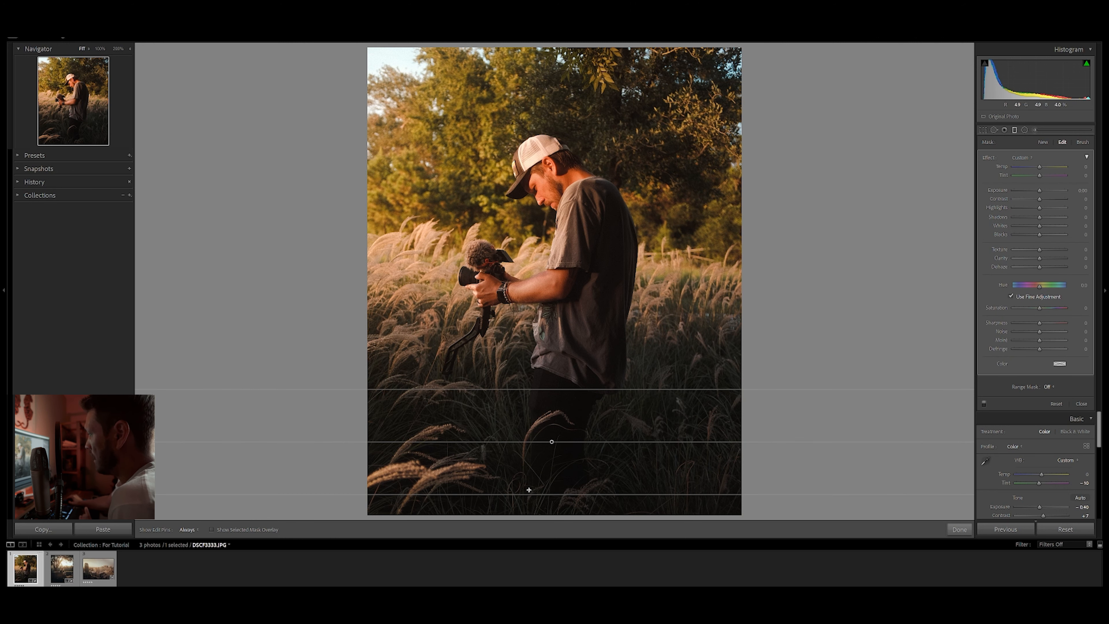
pyautogui.moveTo(503, 391)
pyautogui.mouseDown()
pyautogui.moveTo(508, 460)
pyautogui.moveTo(503, 394)
pyautogui.mouseUp()
pyautogui.moveTo(501, 354); pyautogui.dragTo(498, 338)
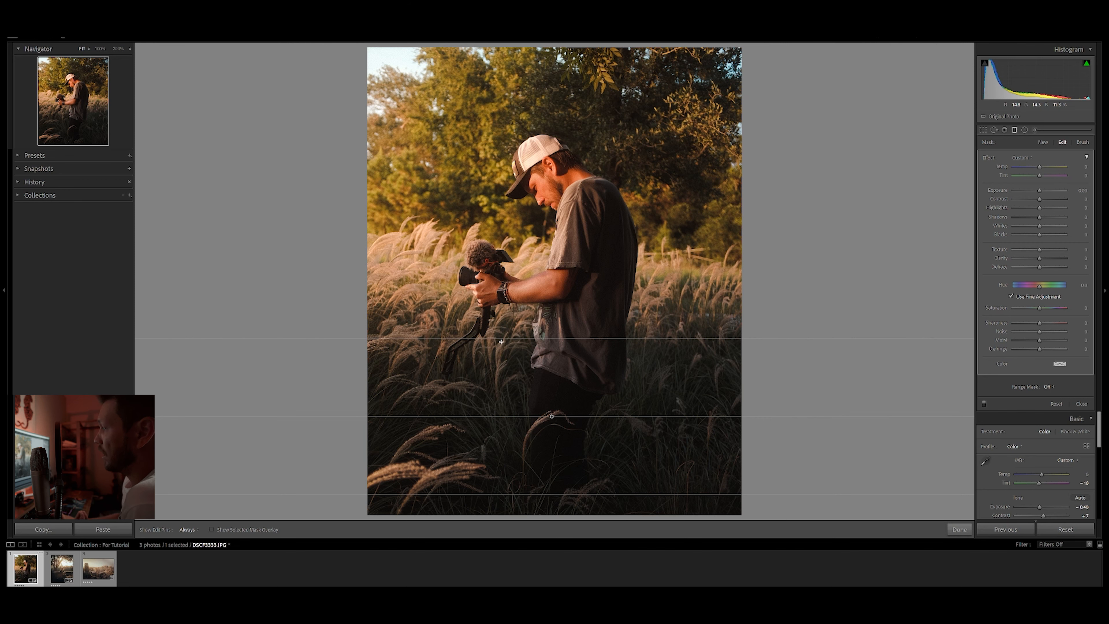
pyautogui.press('o')
pyautogui.moveTo(501, 339); pyautogui.dragTo(515, 236)
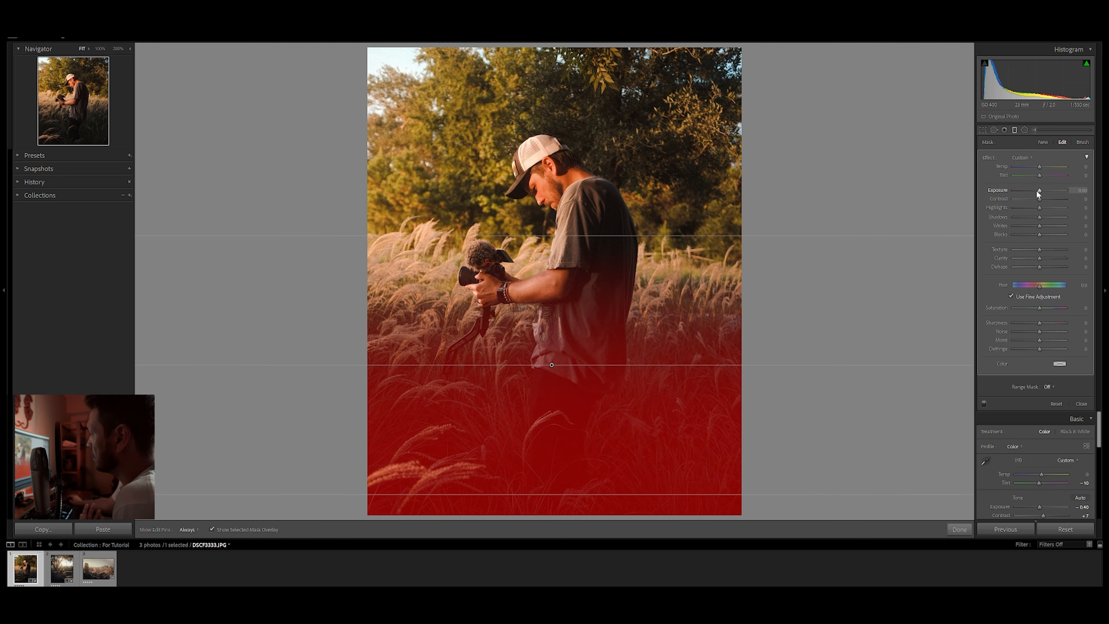
pyautogui.press('o')
# Try the graduated filter's exposure at −1.62 and −4.00, and settle on −1.08
pyautogui.moveTo(1040, 190); pyautogui.dragTo(1028, 189)
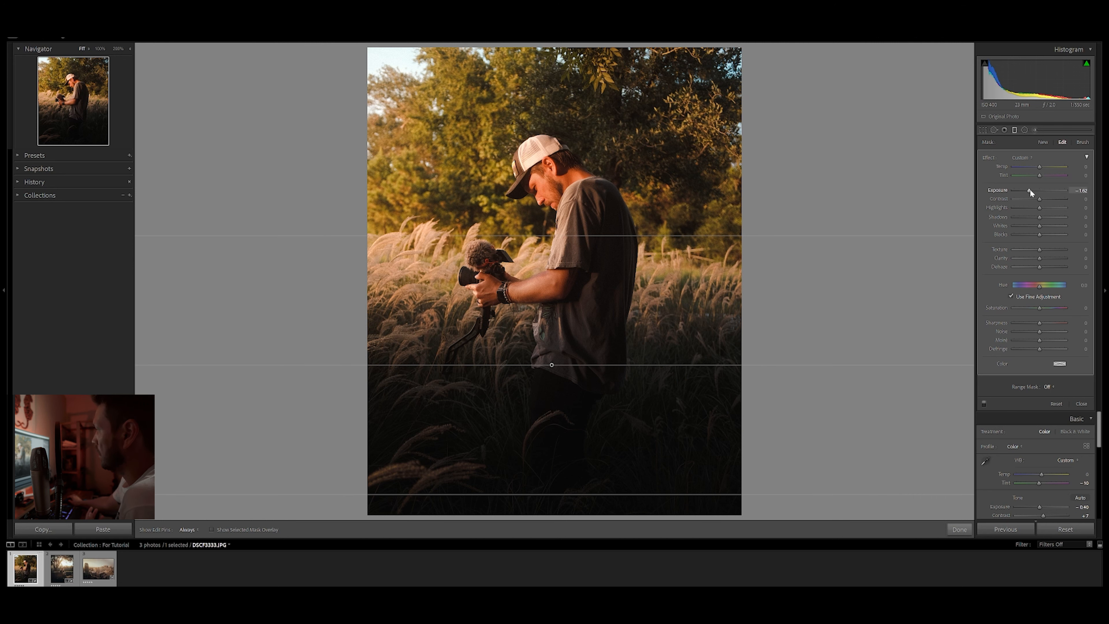
pyautogui.moveTo(1030, 191); pyautogui.dragTo(985, 196)
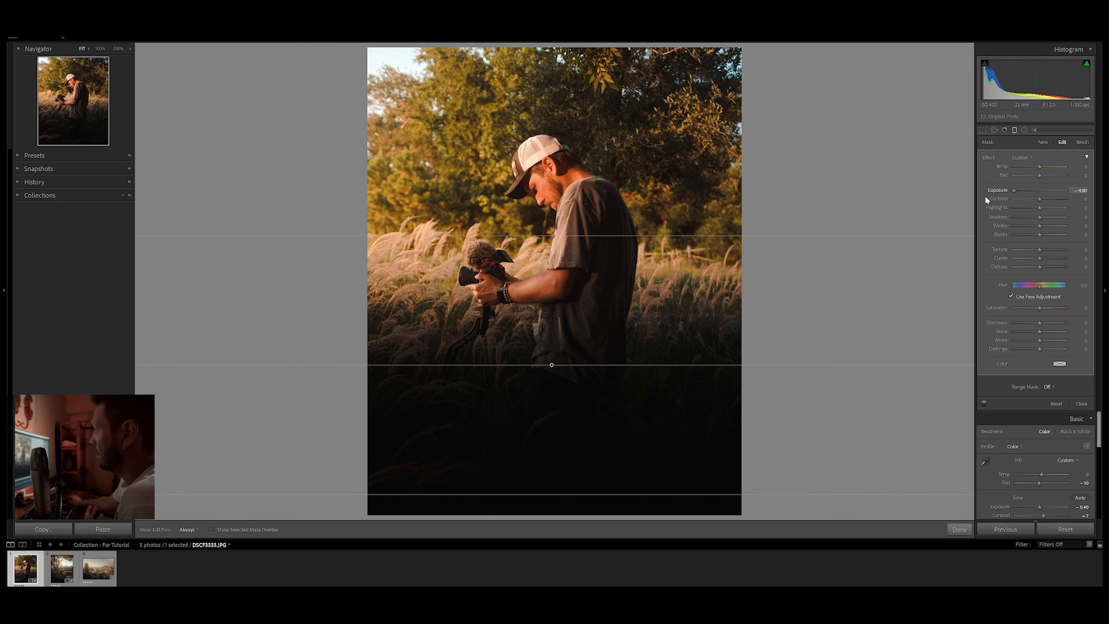
pyautogui.moveTo(1014, 190); pyautogui.dragTo(1029, 190)
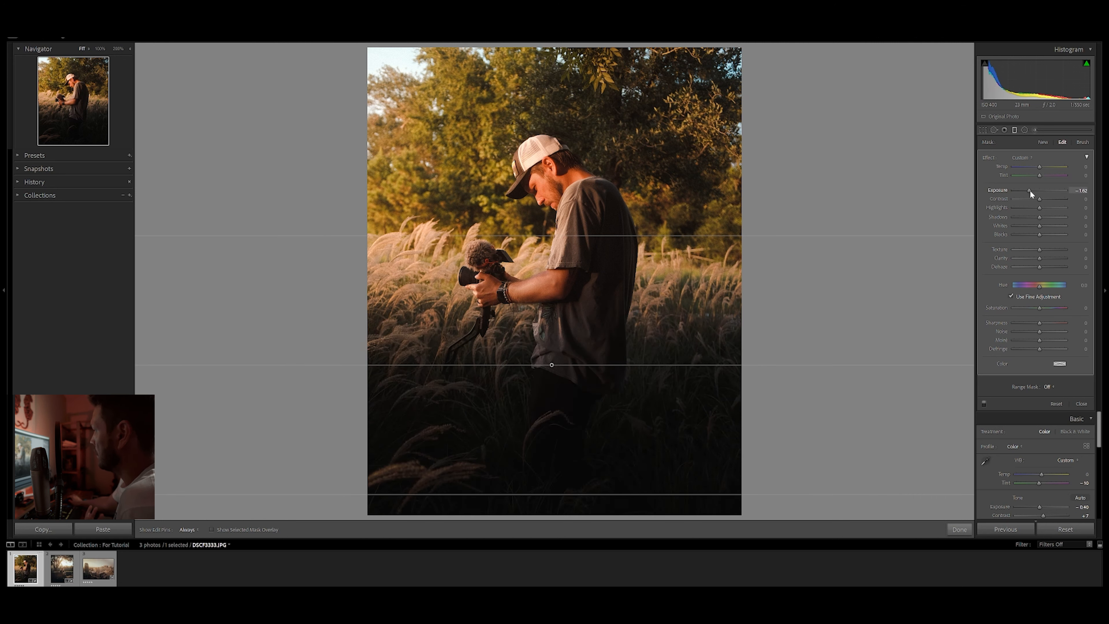
pyautogui.moveTo(1030, 191); pyautogui.dragTo(1032, 190)
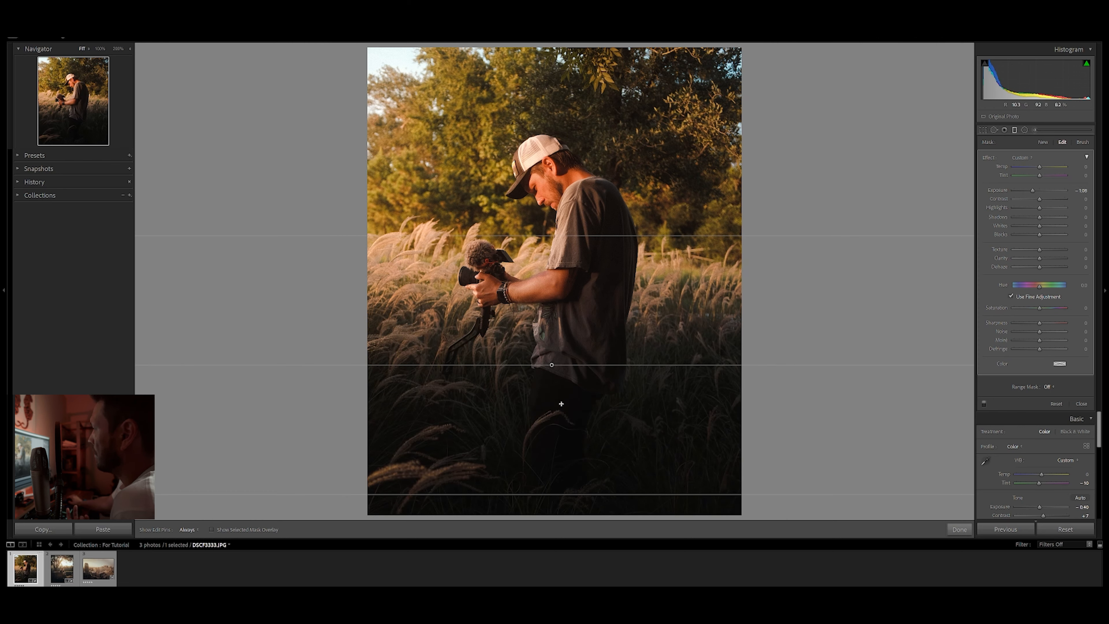
# Narrow the graduated filter's transition and move it up so its centre line crosses the subject's shirt below the forearm
pyautogui.moveTo(553, 366); pyautogui.dragTo(529, 352)
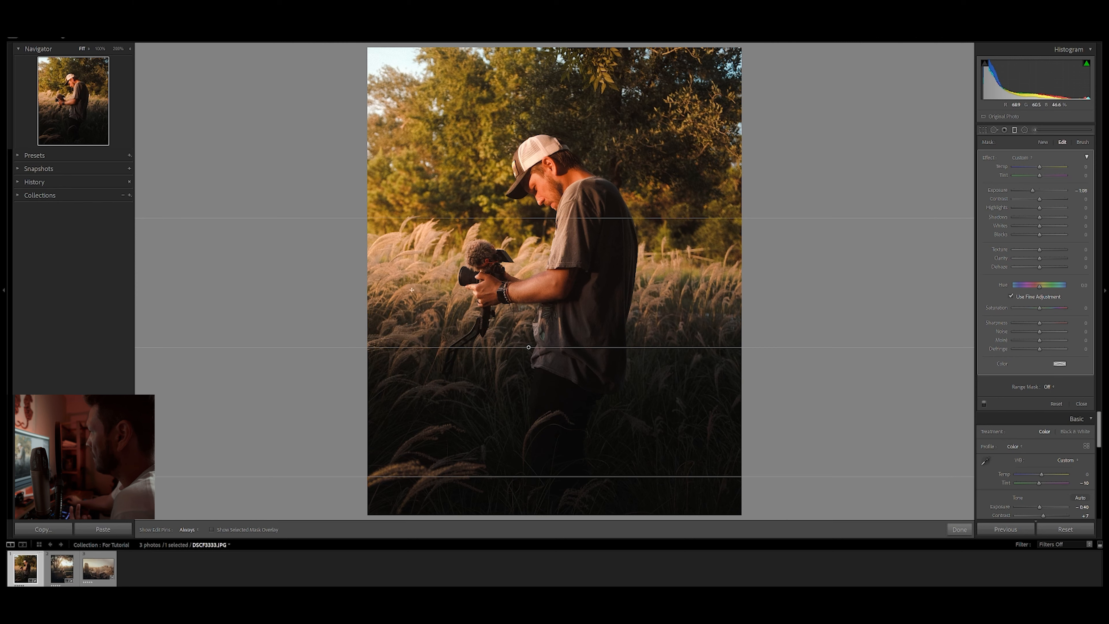
pyautogui.moveTo(580, 219); pyautogui.dragTo(599, 332)
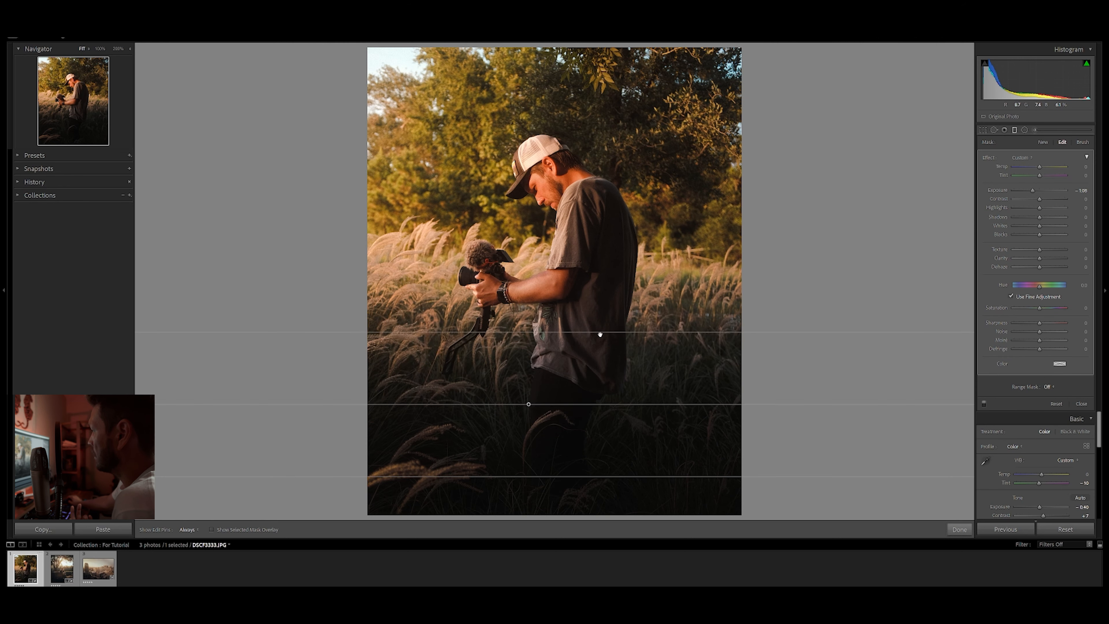
pyautogui.moveTo(528, 404); pyautogui.dragTo(520, 336)
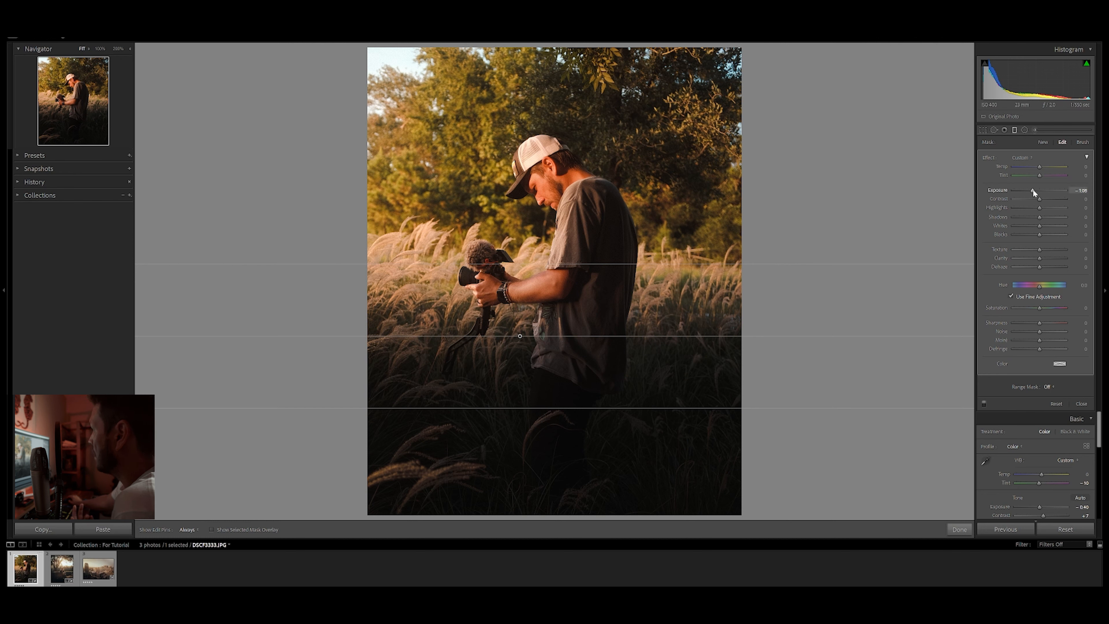
# Set the foreground graduated filter's exposure to −1.84 and its temperature to 20
pyautogui.moveTo(1030, 190); pyautogui.dragTo(1027, 191)
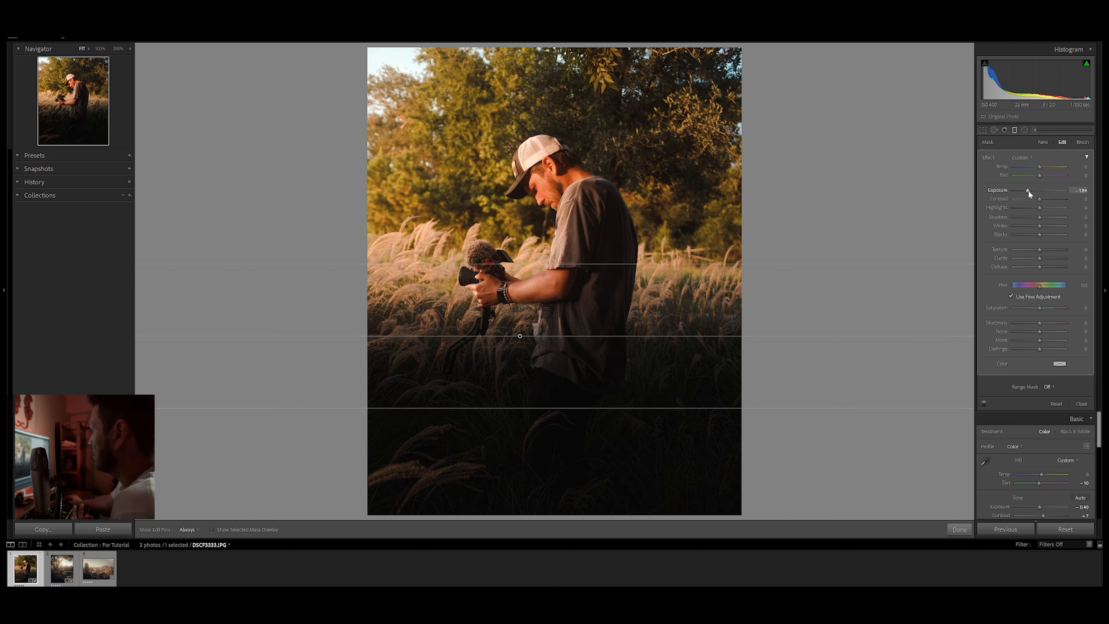
pyautogui.moveTo(1038, 166); pyautogui.dragTo(1046, 166)
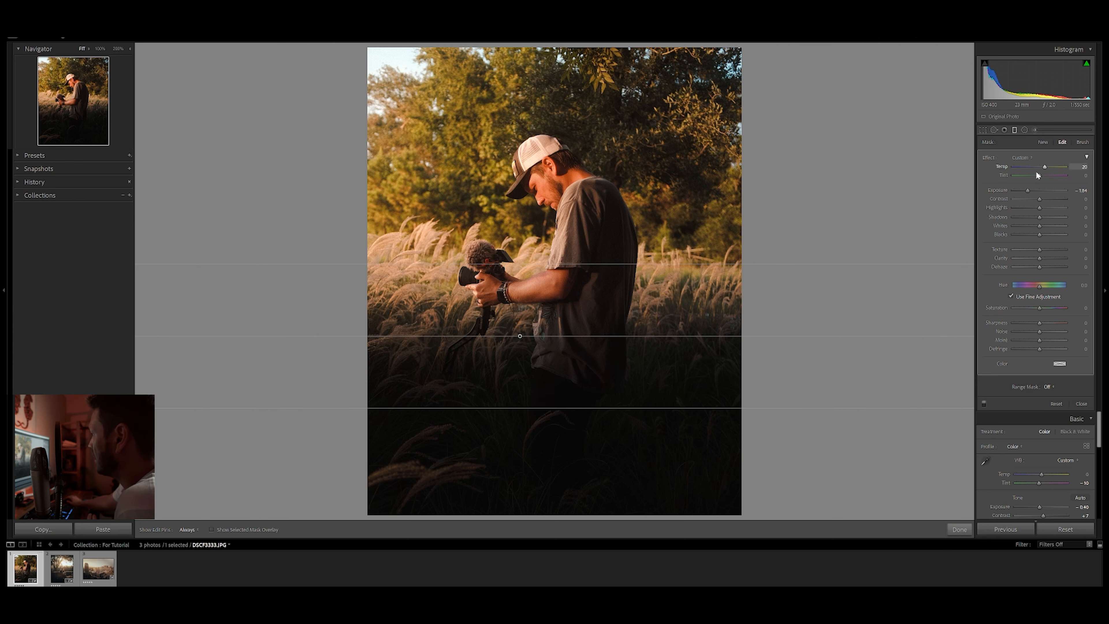
# Compare the field portrait with the graduated filter off and on, close the filter, and compare the edit with the original
pyautogui.click(984, 404)
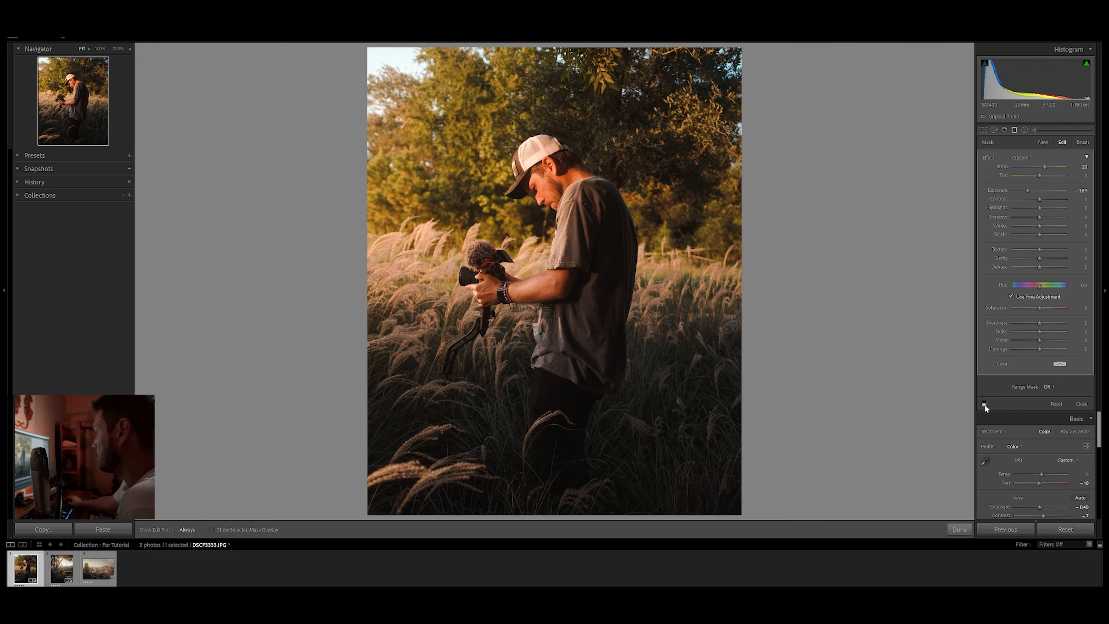
pyautogui.click(984, 404)
pyautogui.click(984, 405)
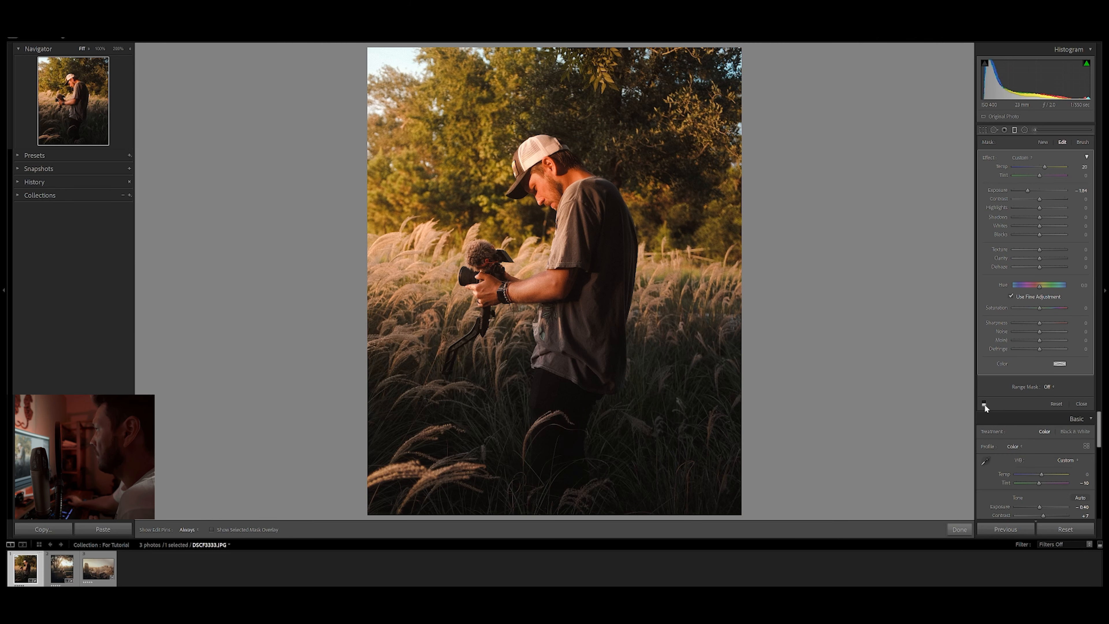
pyautogui.click(984, 404)
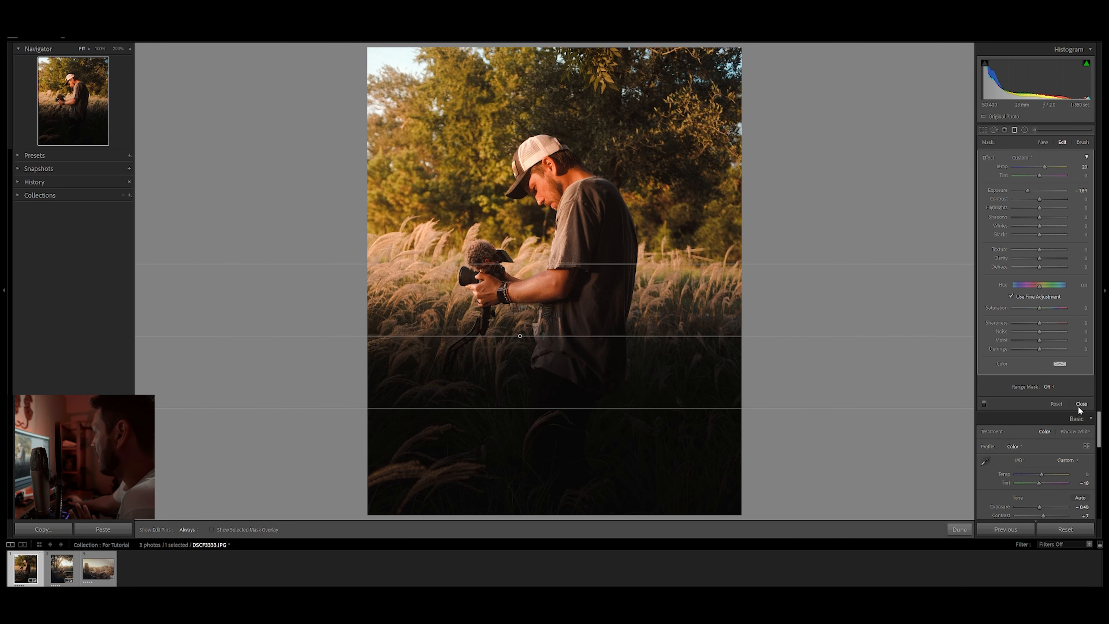
pyautogui.click(960, 529)
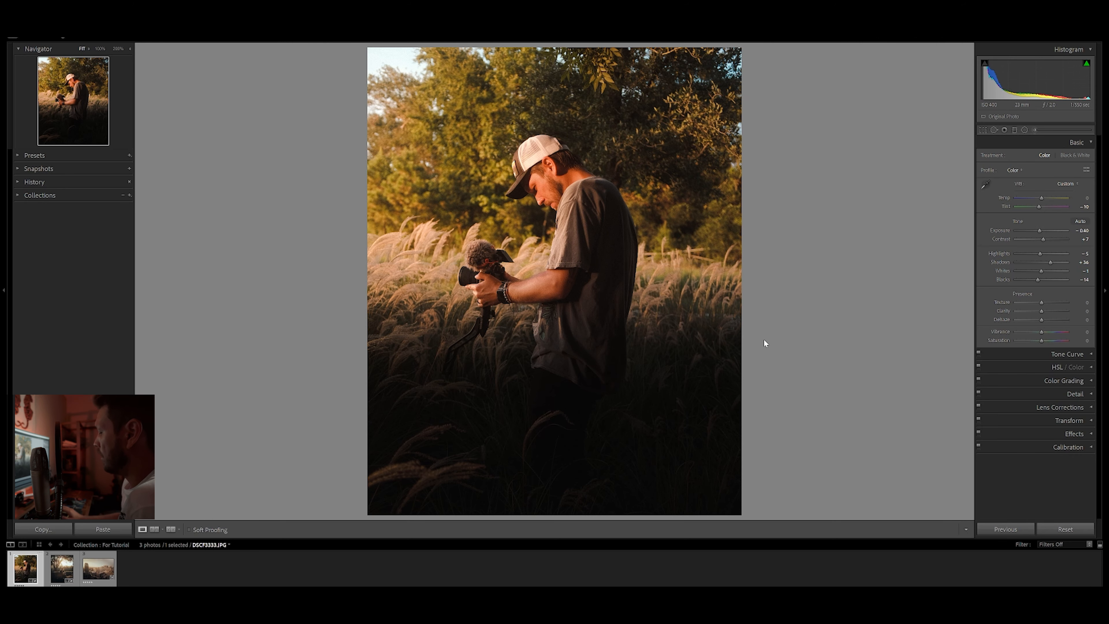
pyautogui.press('\\')
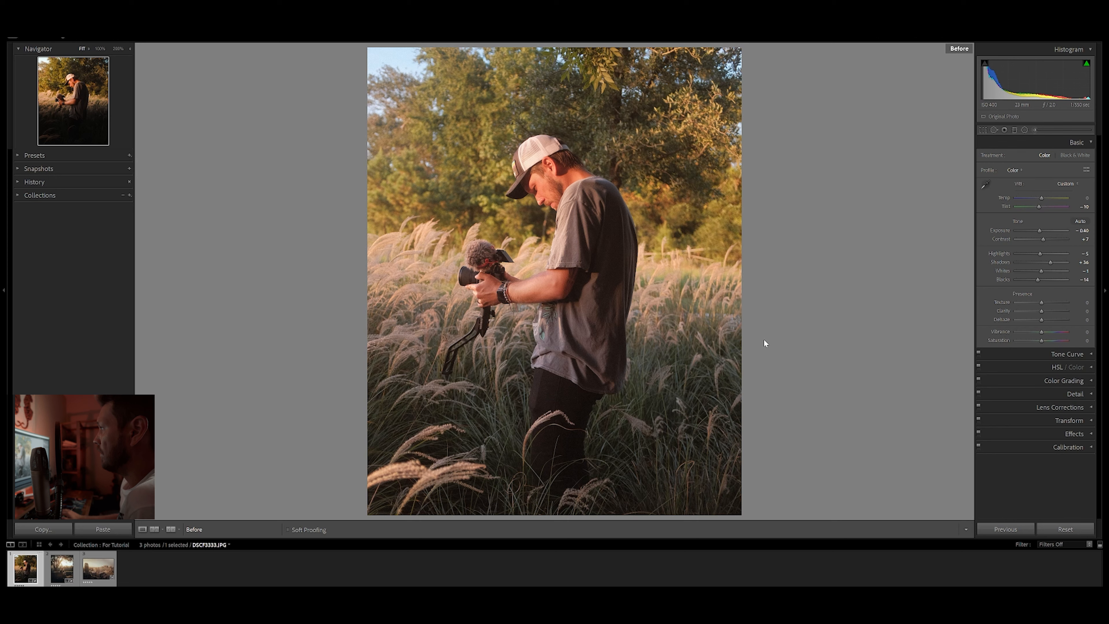
pyautogui.press('\\')
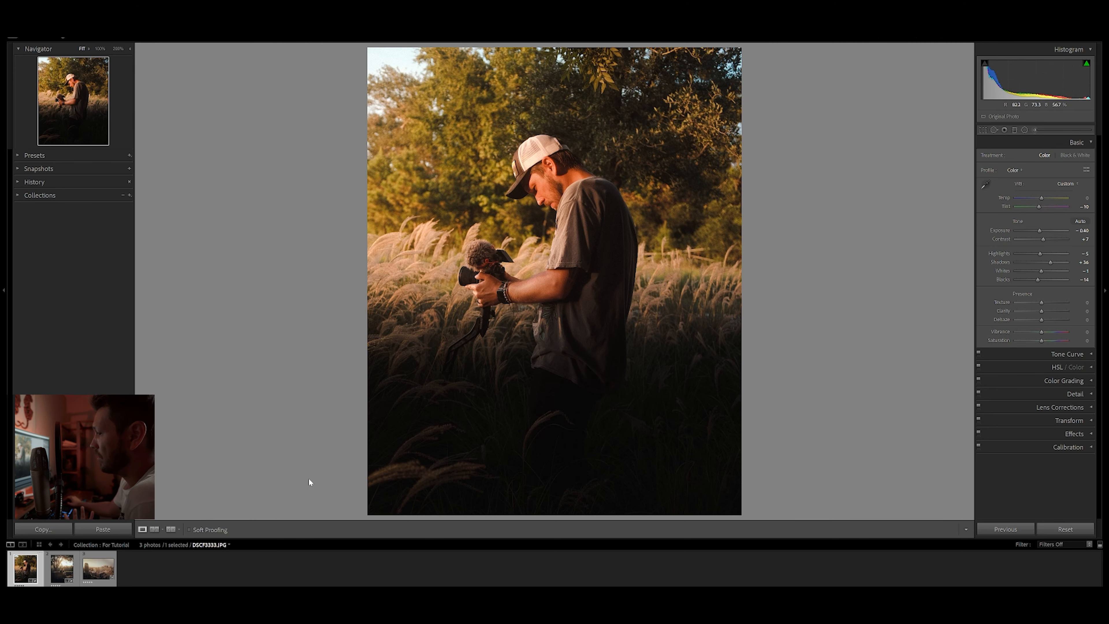
# Open the next photo, DSC07295.ARW of the woman on the bench, and compare its edit with the original
pyautogui.press('Right')
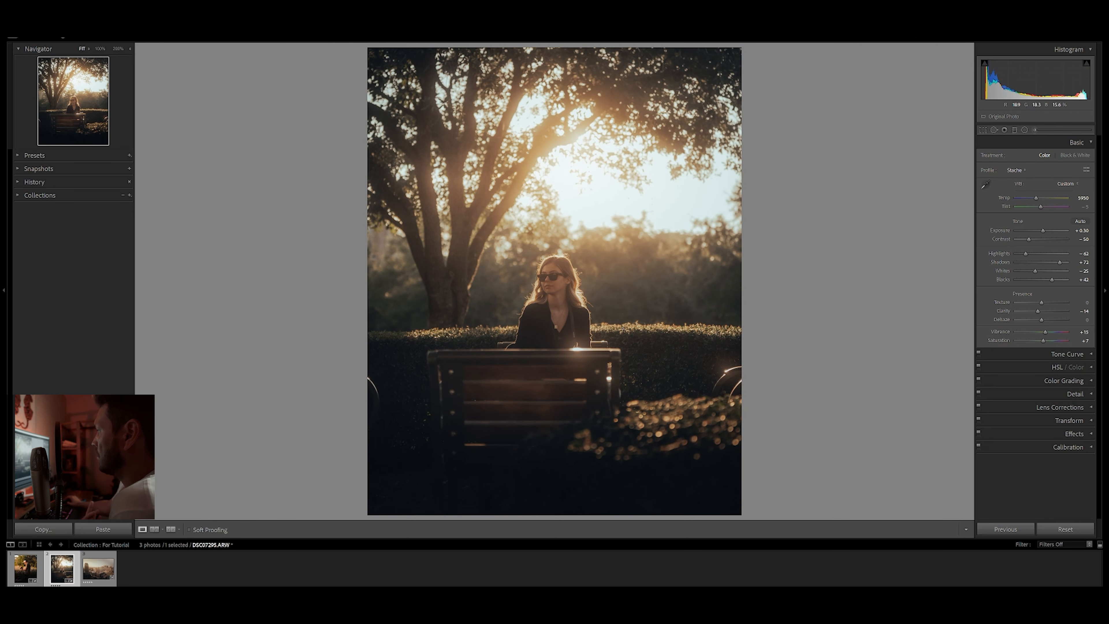
pyautogui.press('\\')
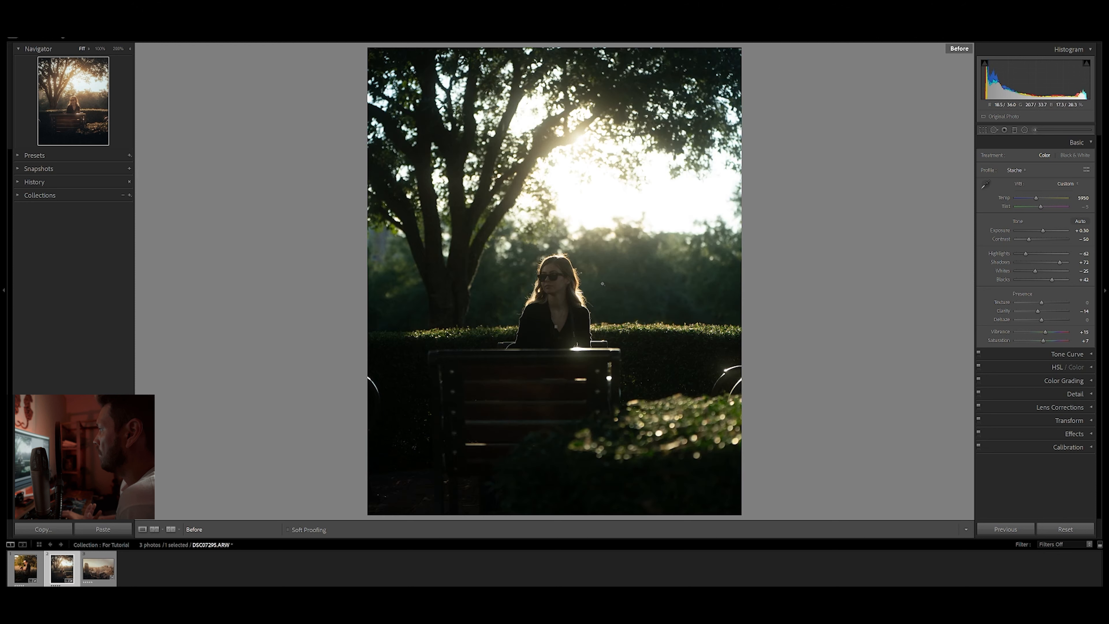
pyautogui.press('\\')
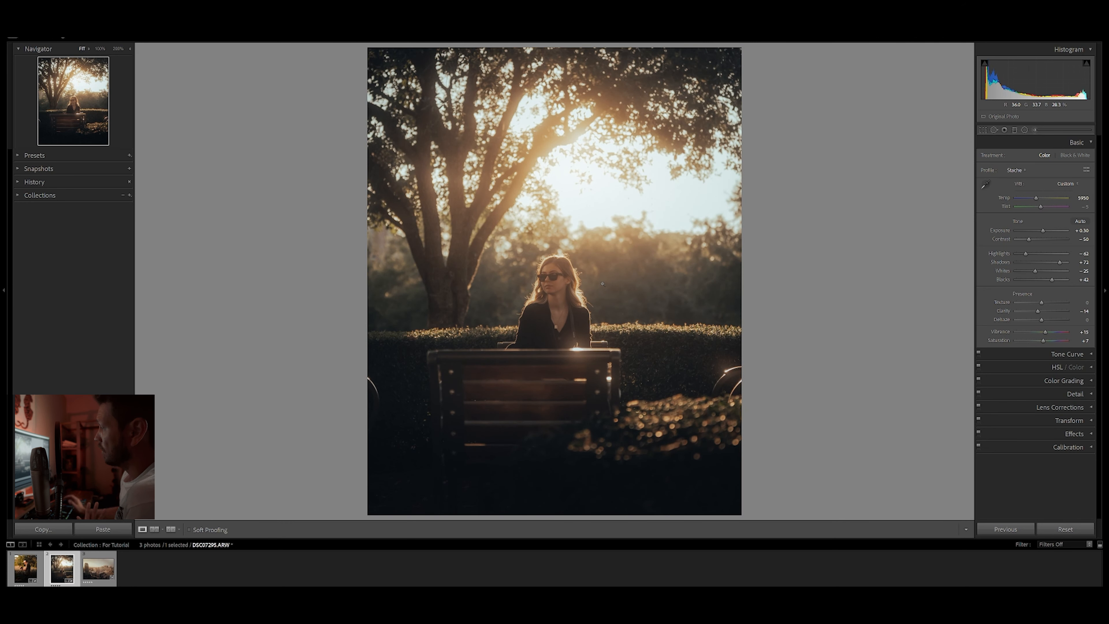
# Check the effect and mask of the existing graduated filter over the bench photo's foreground, and delete it
pyautogui.click(1015, 130)
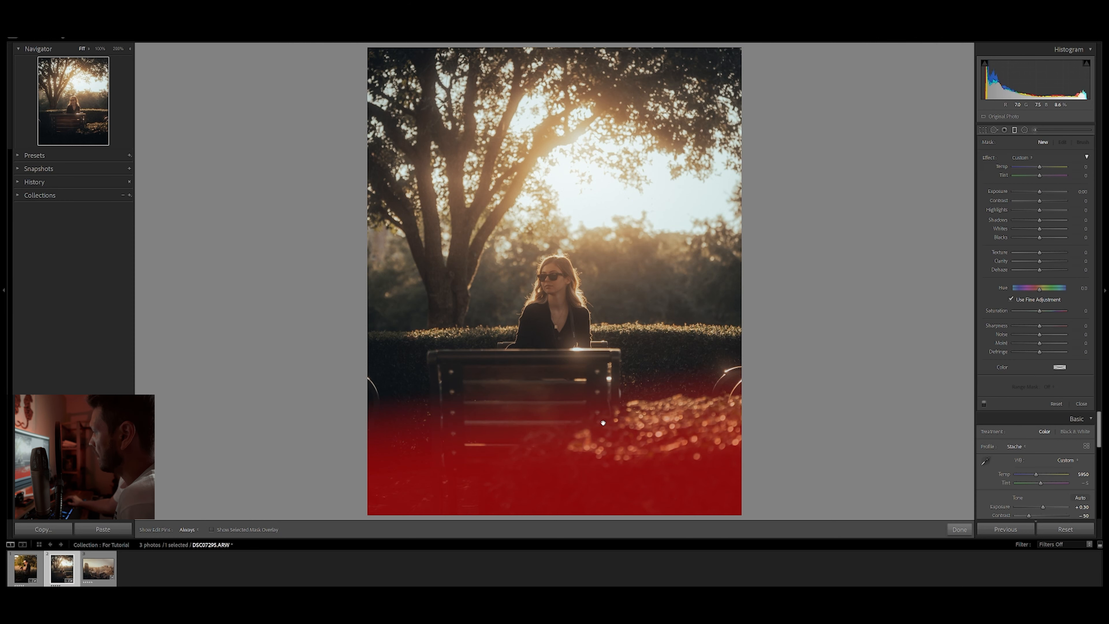
pyautogui.click(603, 423)
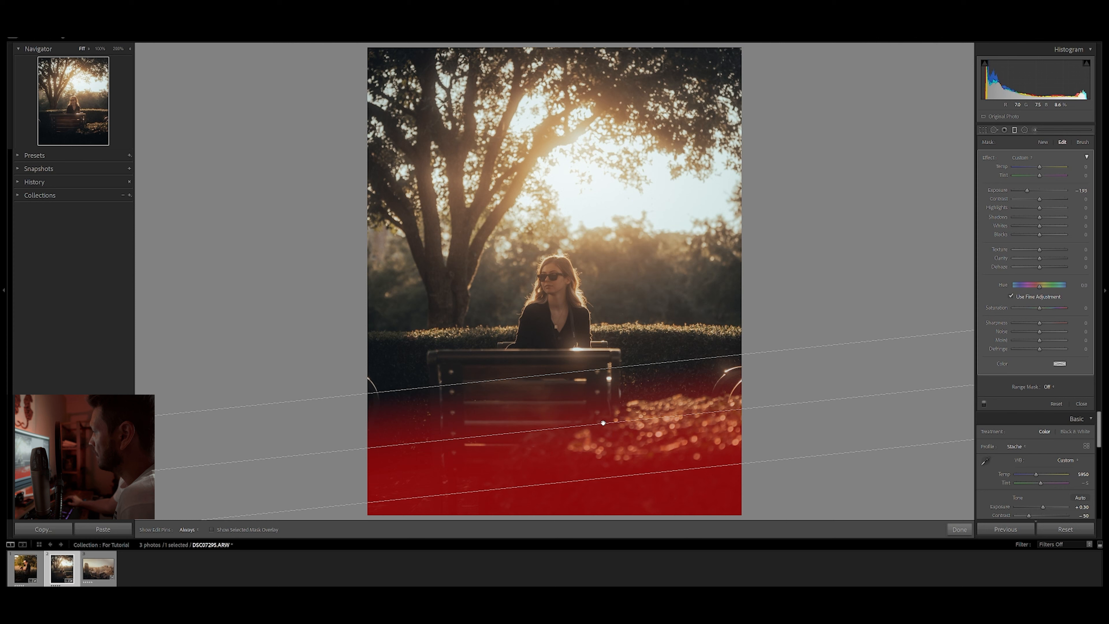
pyautogui.click(984, 403)
pyautogui.click(984, 403)
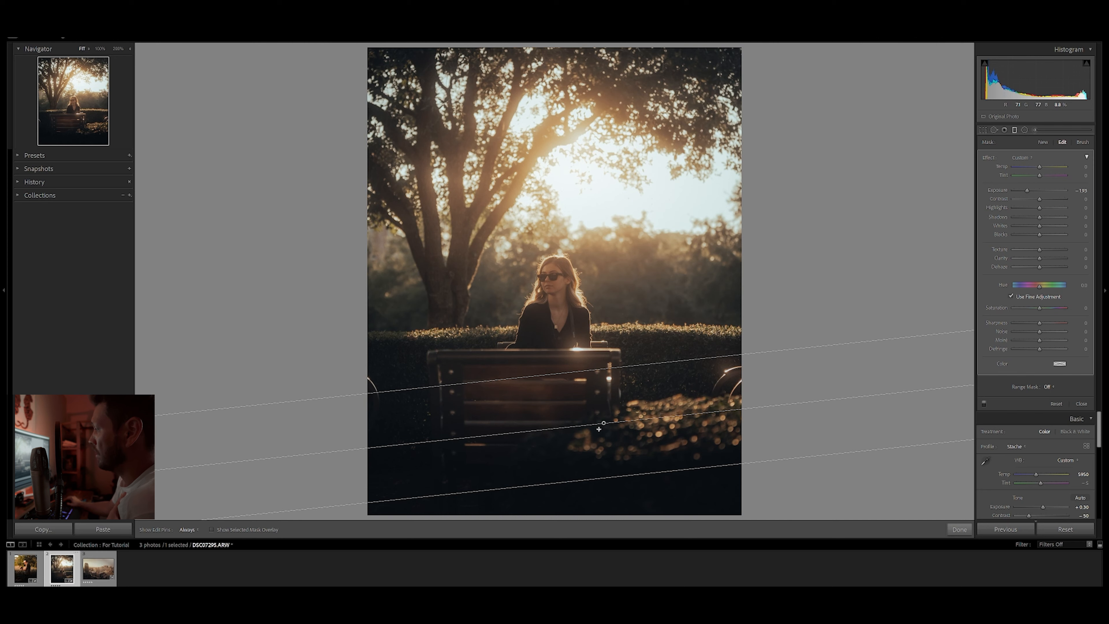
pyautogui.moveTo(604, 424)
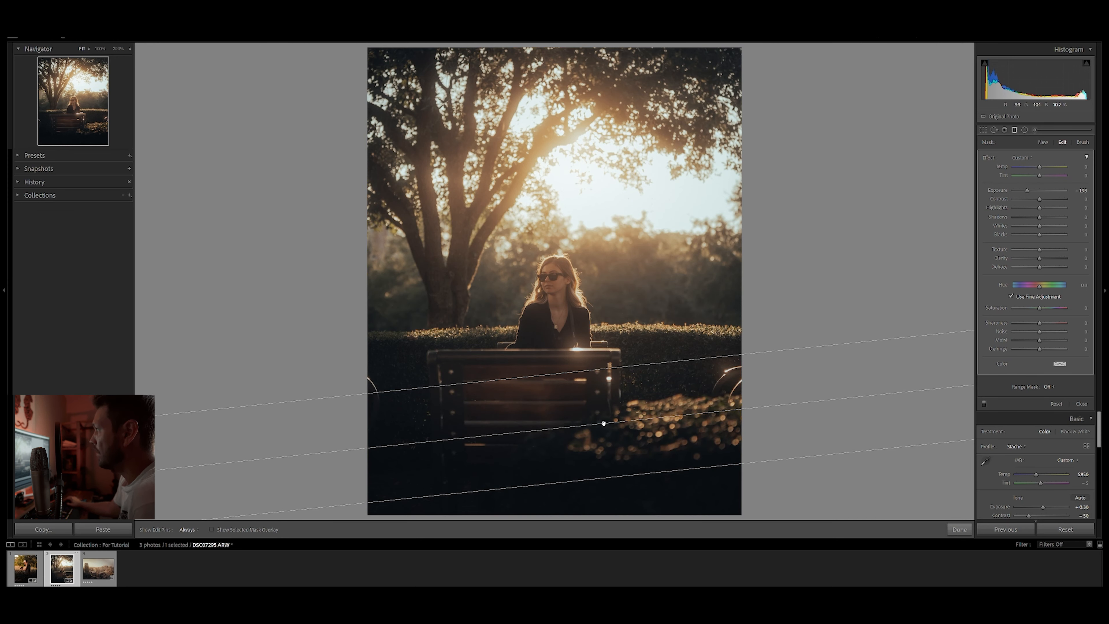
pyautogui.press('Delete')
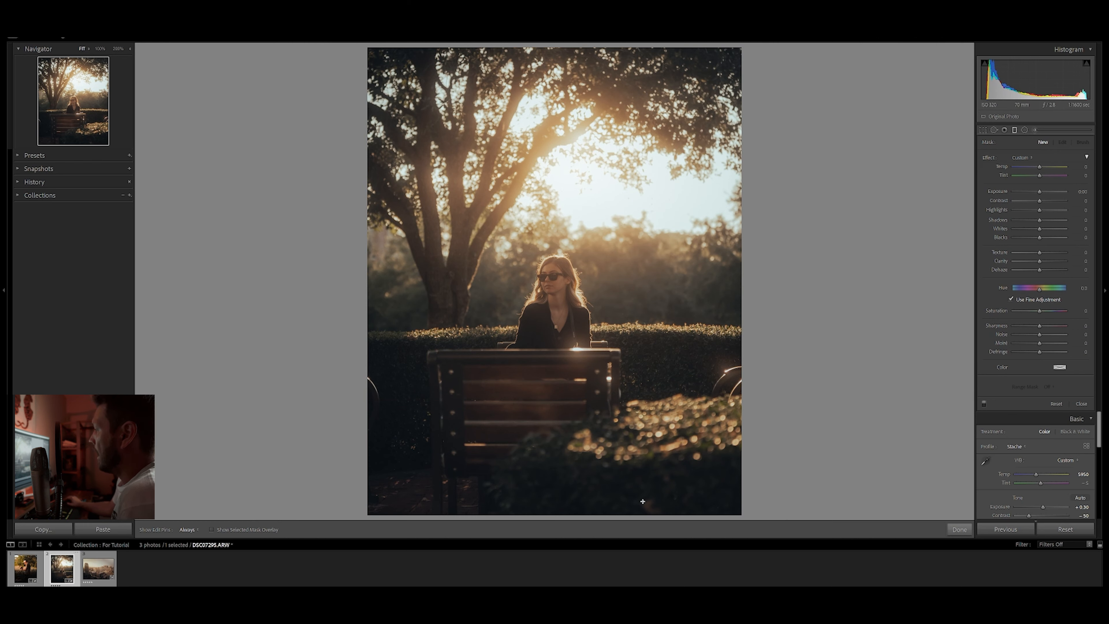
# Draw a tilted graduated filter upward over the bench and bush, with exposure −2.29, reduced highlights and blacks −12
pyautogui.moveTo(622, 503); pyautogui.dragTo(583, 365)
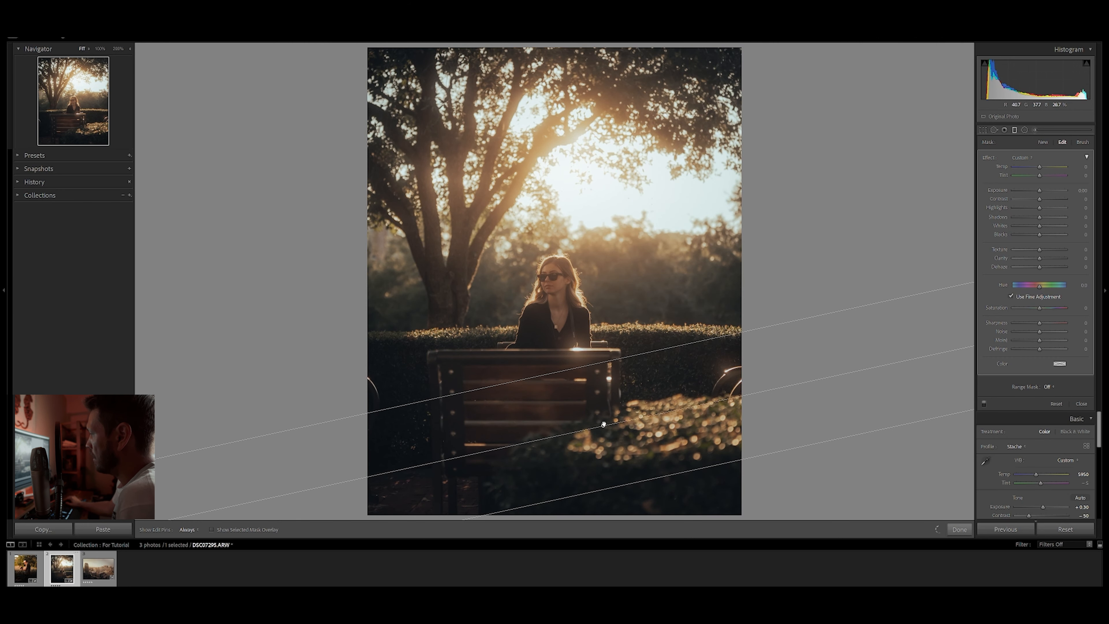
pyautogui.moveTo(1038, 190); pyautogui.dragTo(1023, 195)
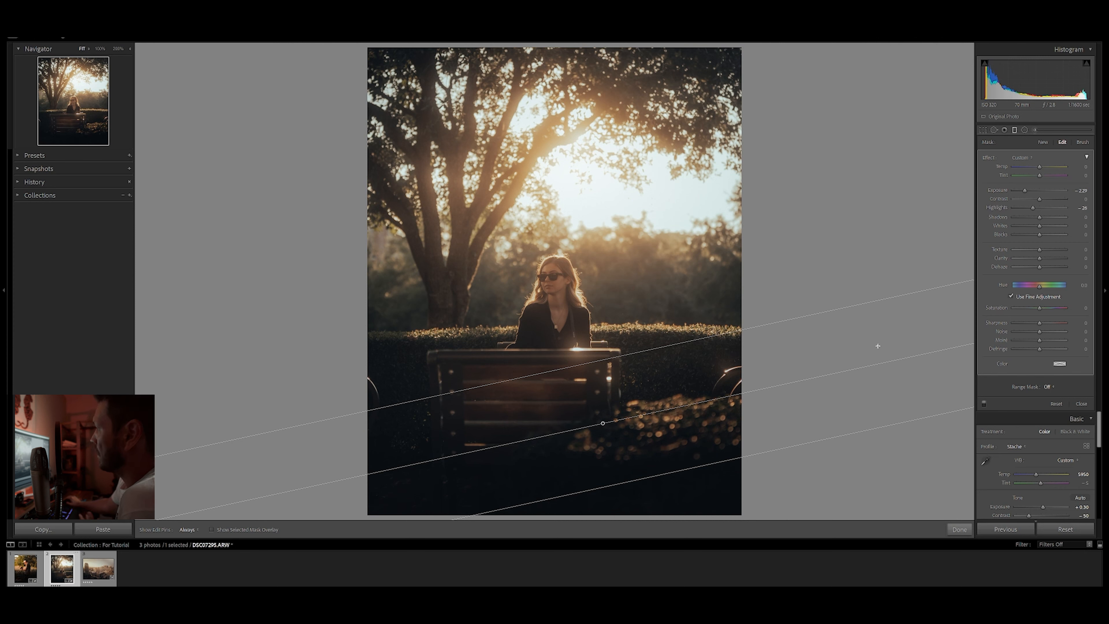
pyautogui.moveTo(1040, 235); pyautogui.dragTo(1036, 238)
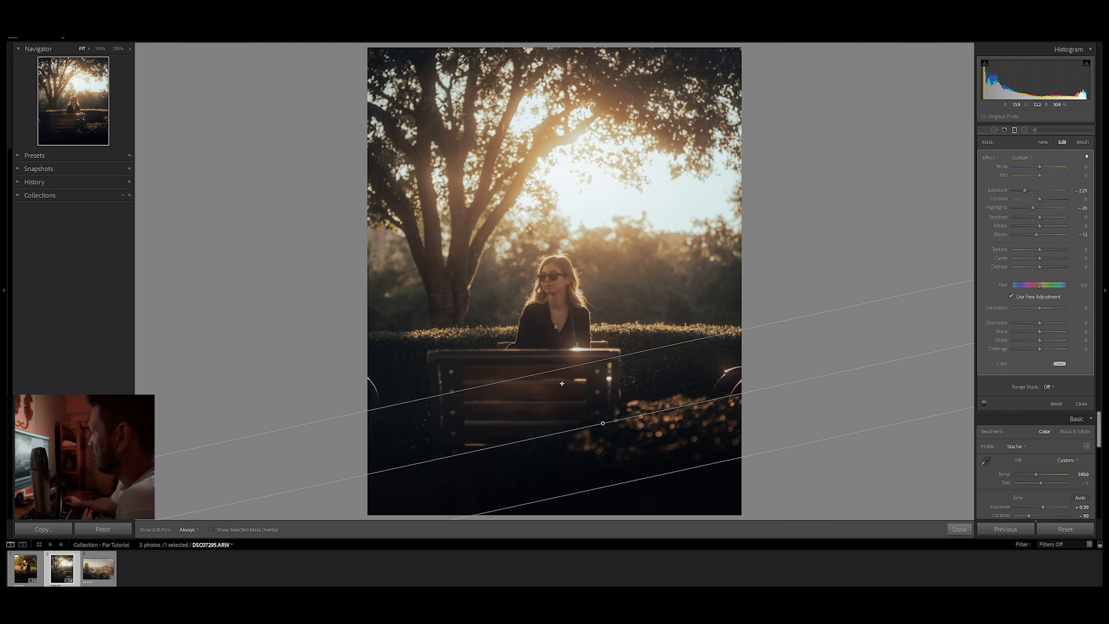
# Extend the graduated filter's upper edge to the hedge, shift the whole filter slightly up, and compare its effect before closing it
pyautogui.moveTo(559, 370); pyautogui.dragTo(549, 339)
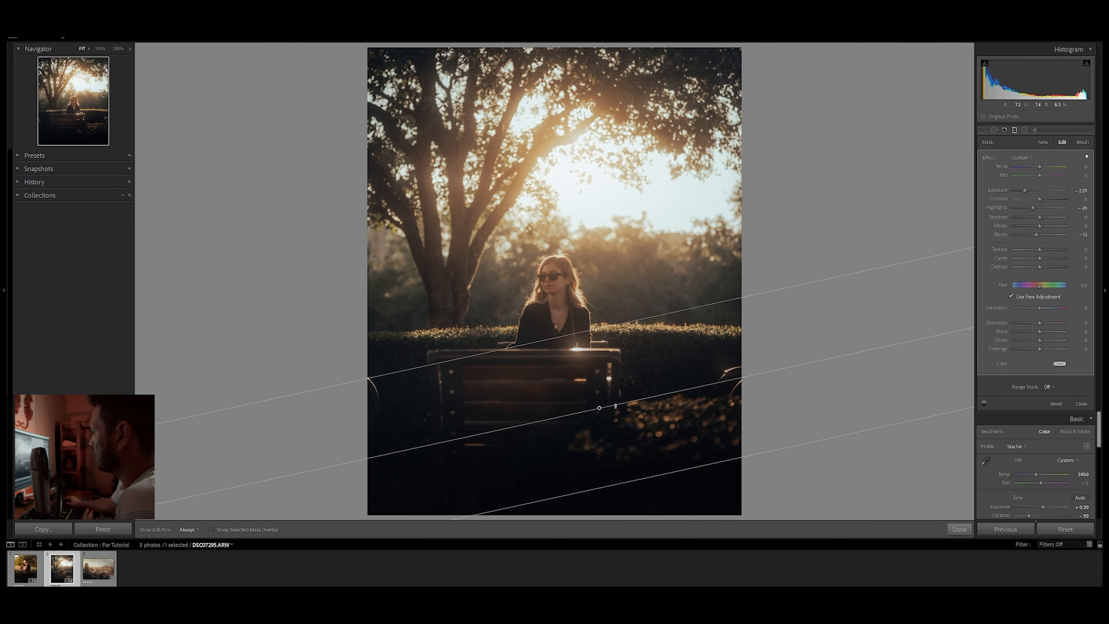
pyautogui.moveTo(599, 407)
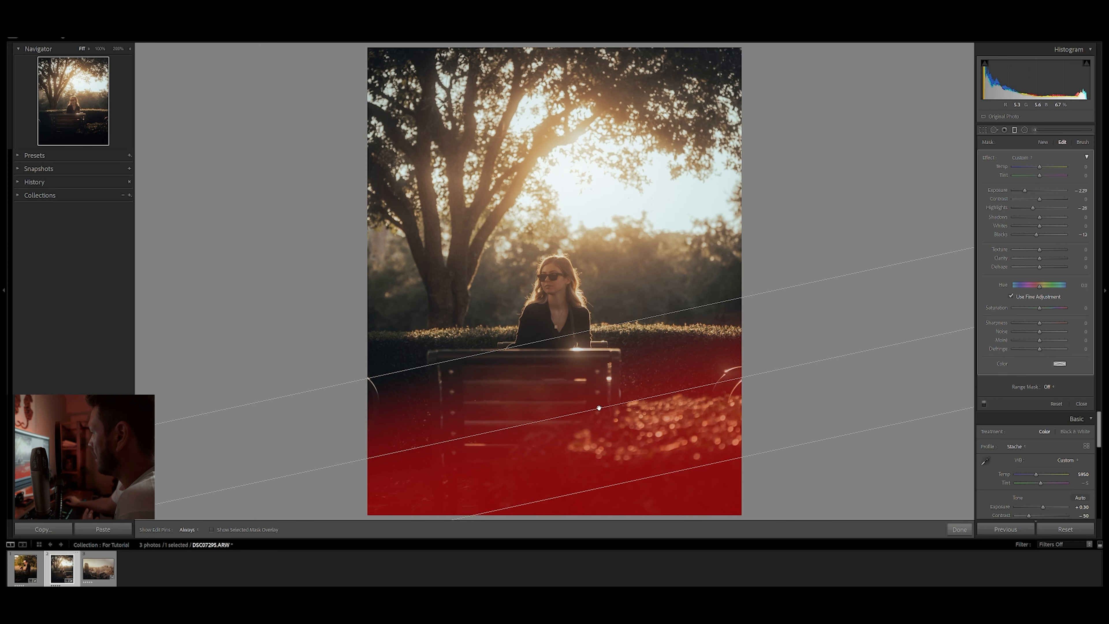
pyautogui.moveTo(600, 407); pyautogui.dragTo(597, 403)
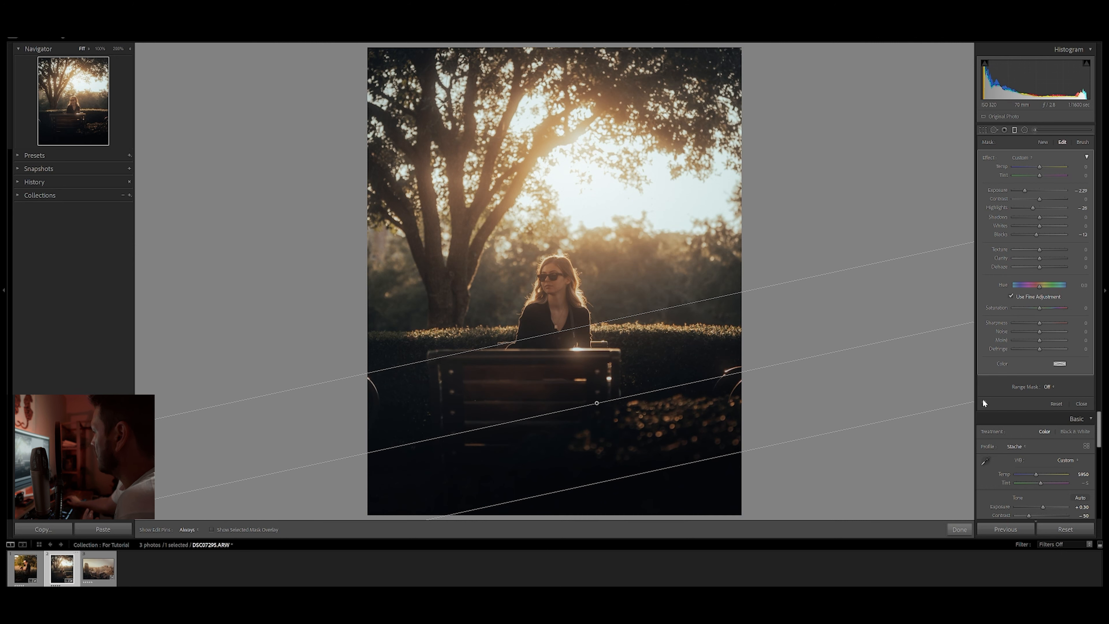
pyautogui.click(983, 402)
pyautogui.click(983, 402)
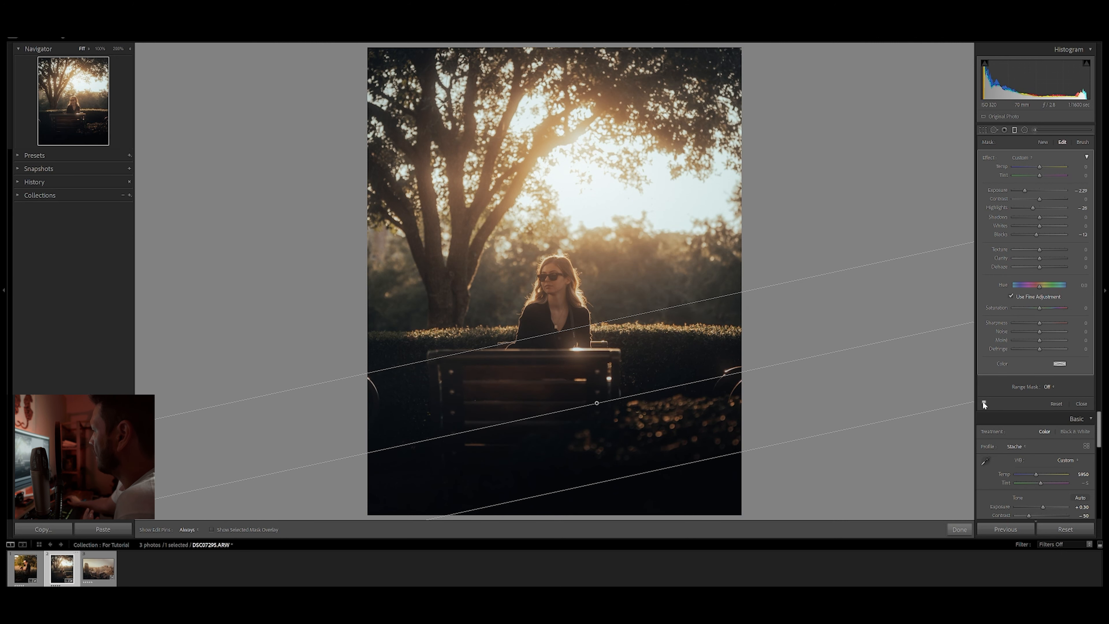
pyautogui.click(960, 530)
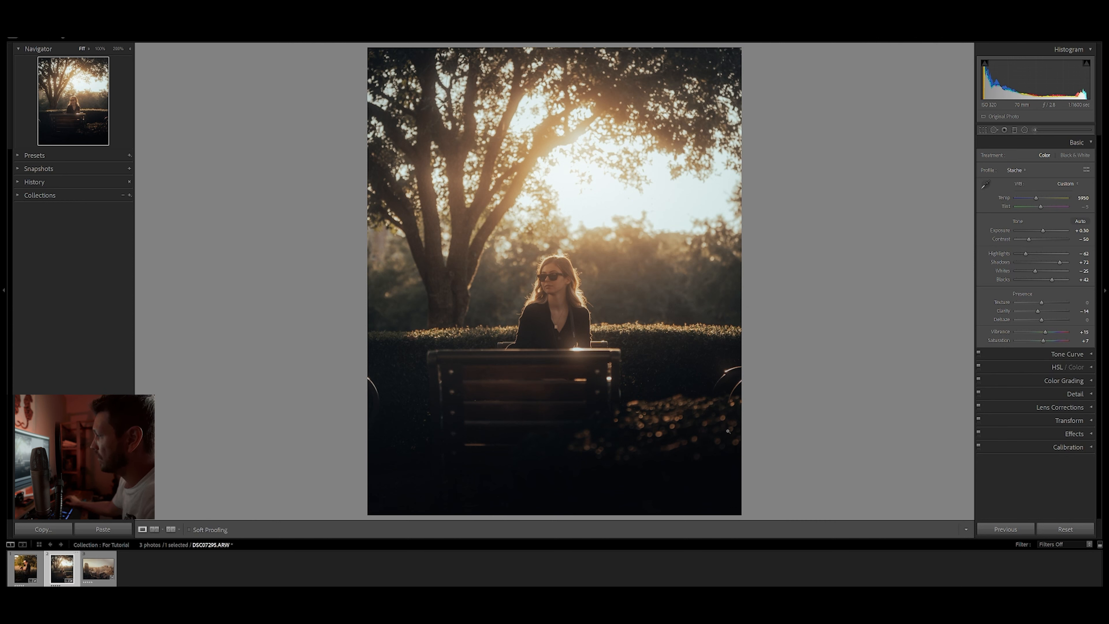
# Reopen the graduated filter and compare the darkened foreground with the filter off and on
pyautogui.click(1015, 130)
pyautogui.click(984, 404)
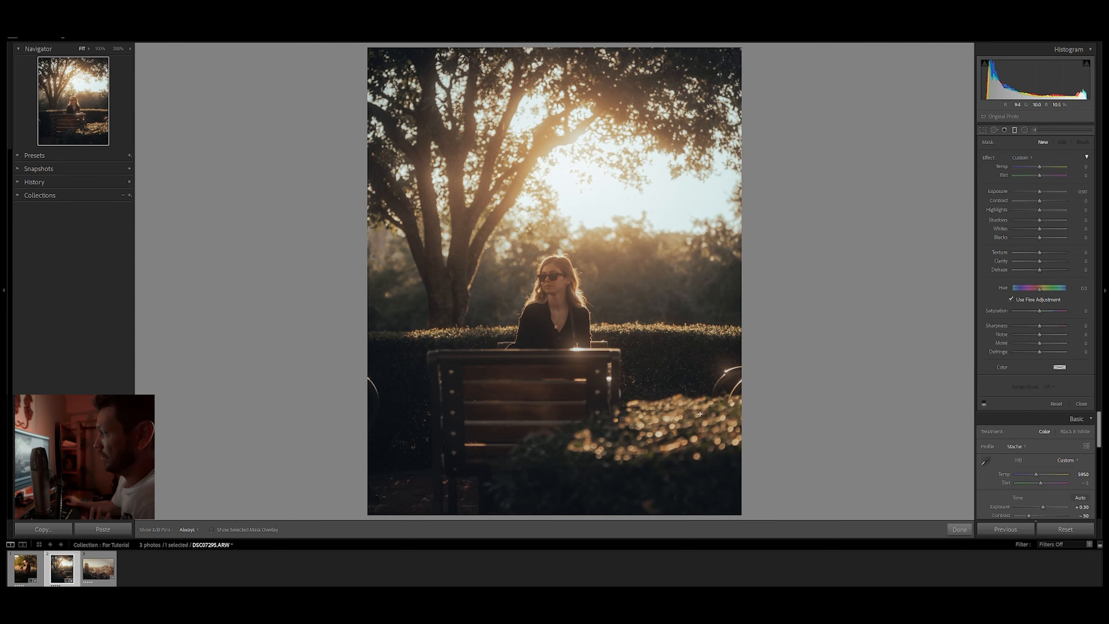
pyautogui.click(985, 404)
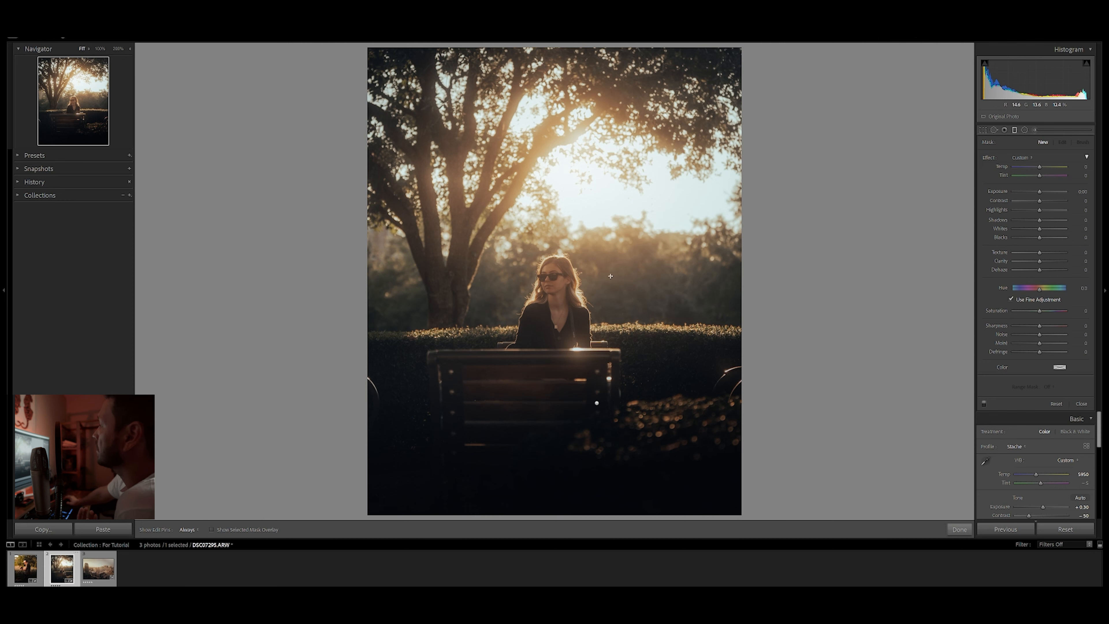
# Switch to the radial filter and repeatedly compare the glow around the sun with the filter off and on
pyautogui.click(1025, 130)
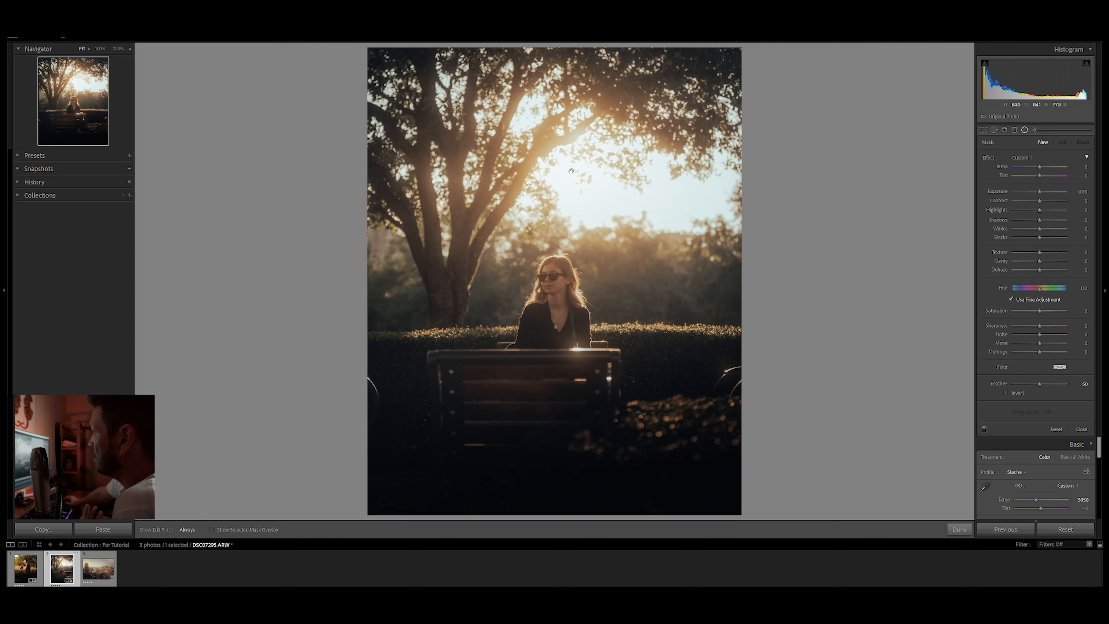
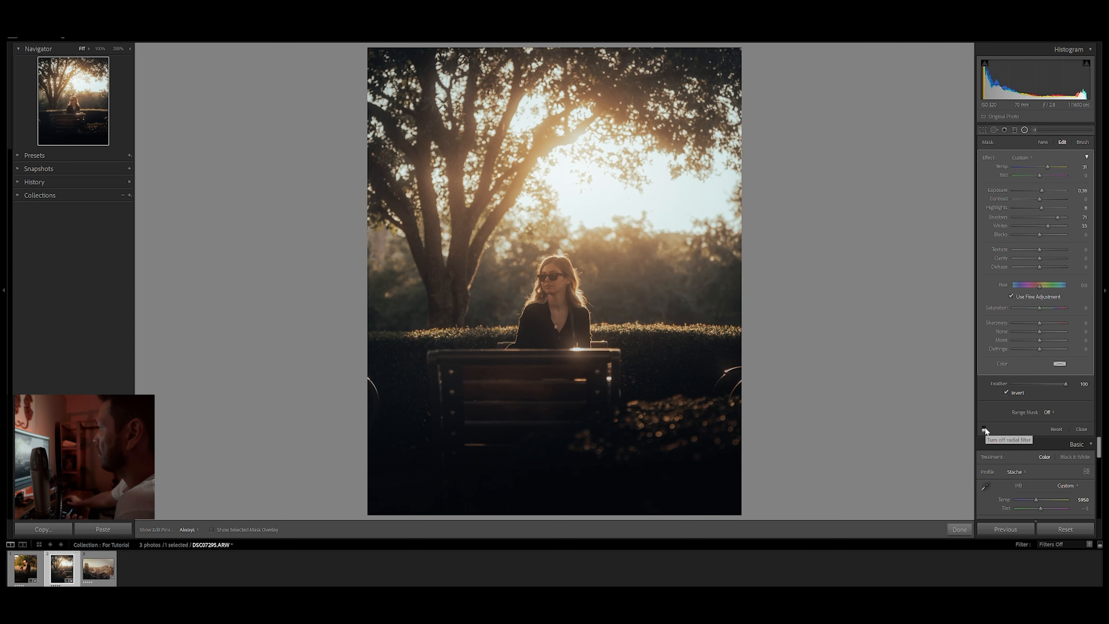
pyautogui.click(984, 428)
pyautogui.click(985, 429)
pyautogui.click(985, 429)
pyautogui.click(984, 428)
pyautogui.click(985, 428)
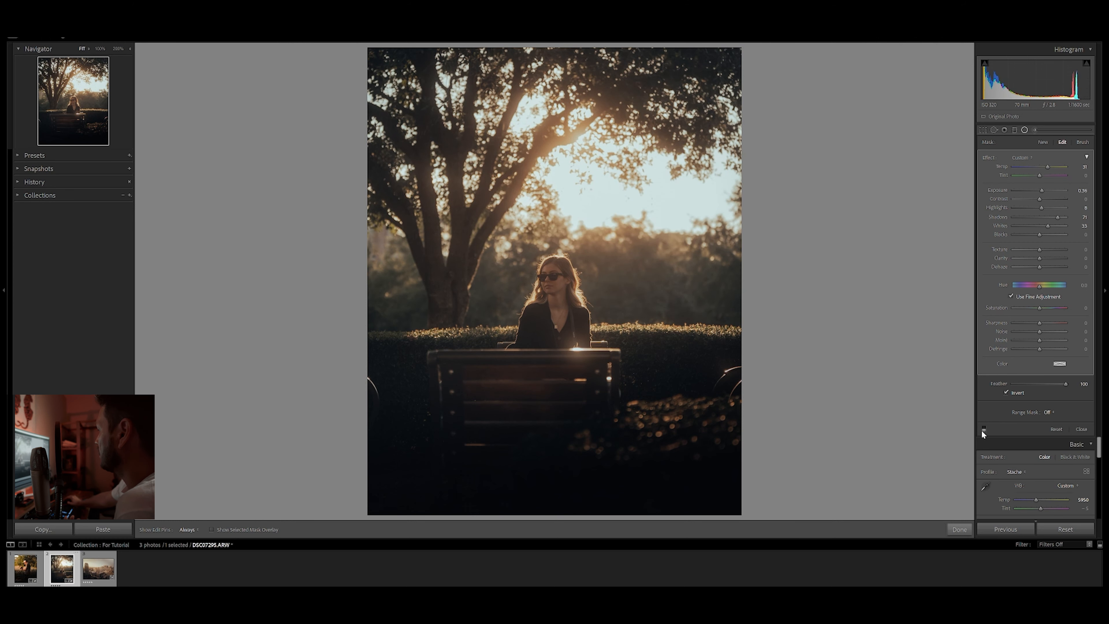
pyautogui.click(985, 430)
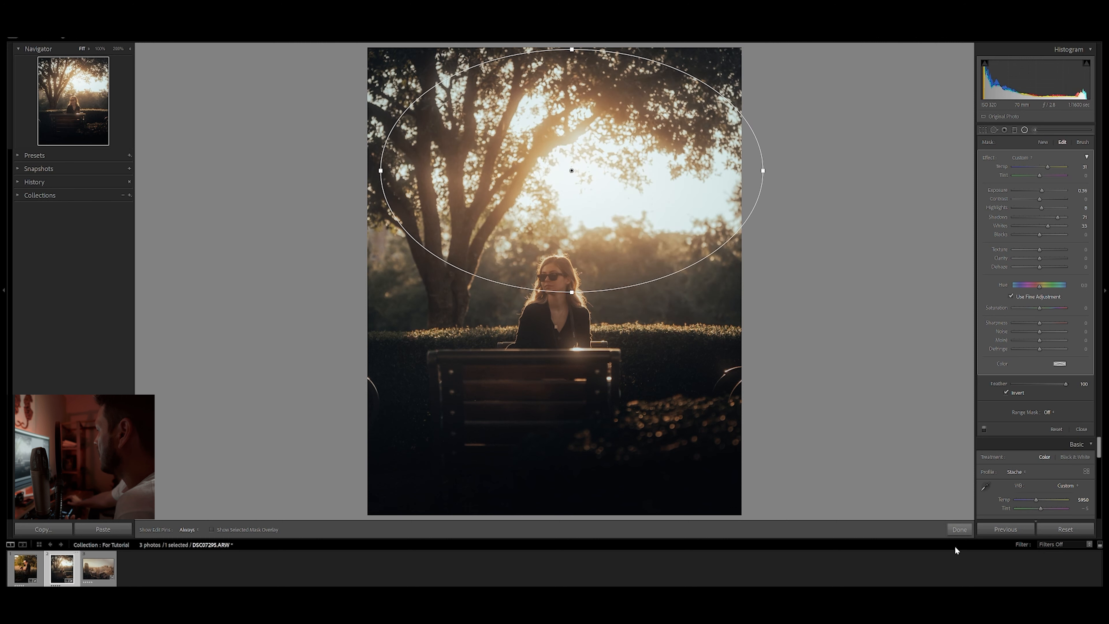
# Close the radial filter and compare the finished bench photo with the unedited original
pyautogui.click(958, 529)
pyautogui.press('\\')
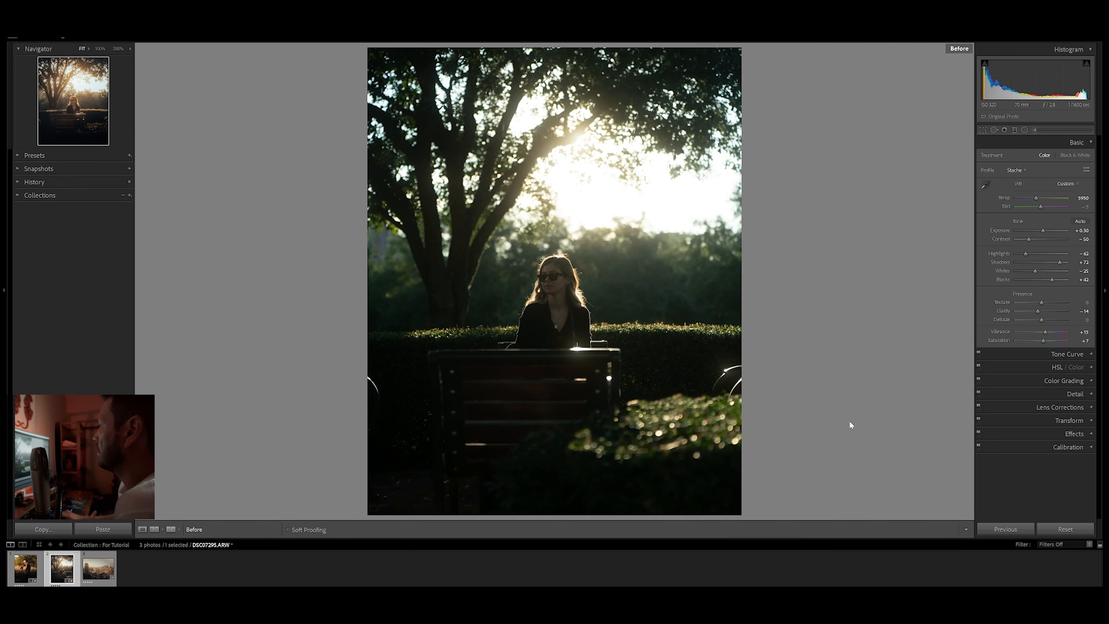
pyautogui.press('\\')
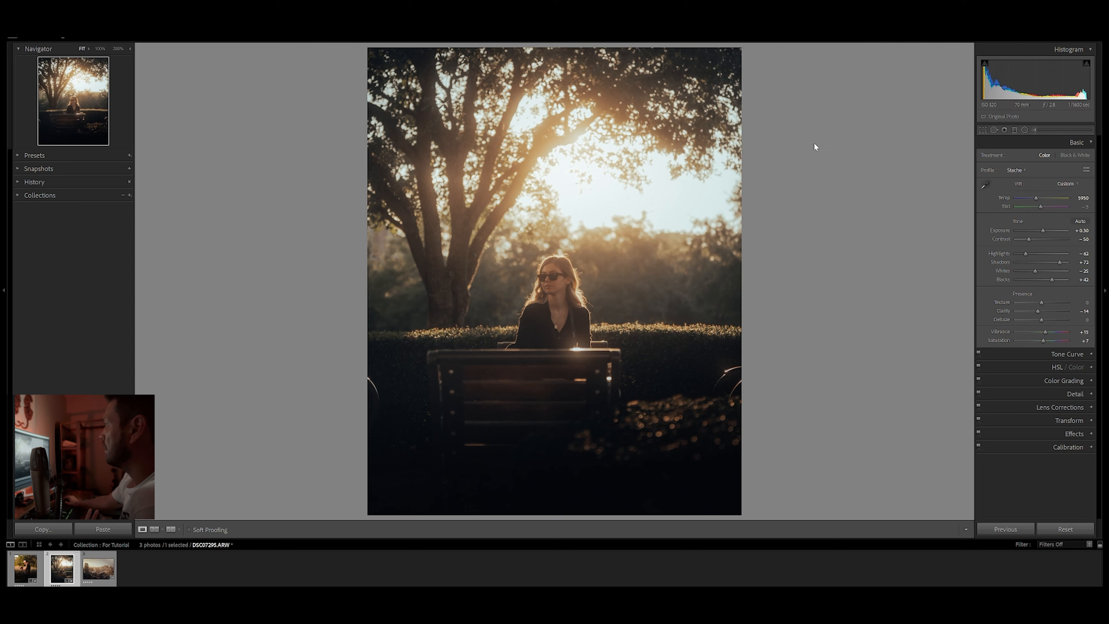
# Compare the bench photo with the graduated and radial filters turned off and back on, and close the filter settings
pyautogui.click(1015, 130)
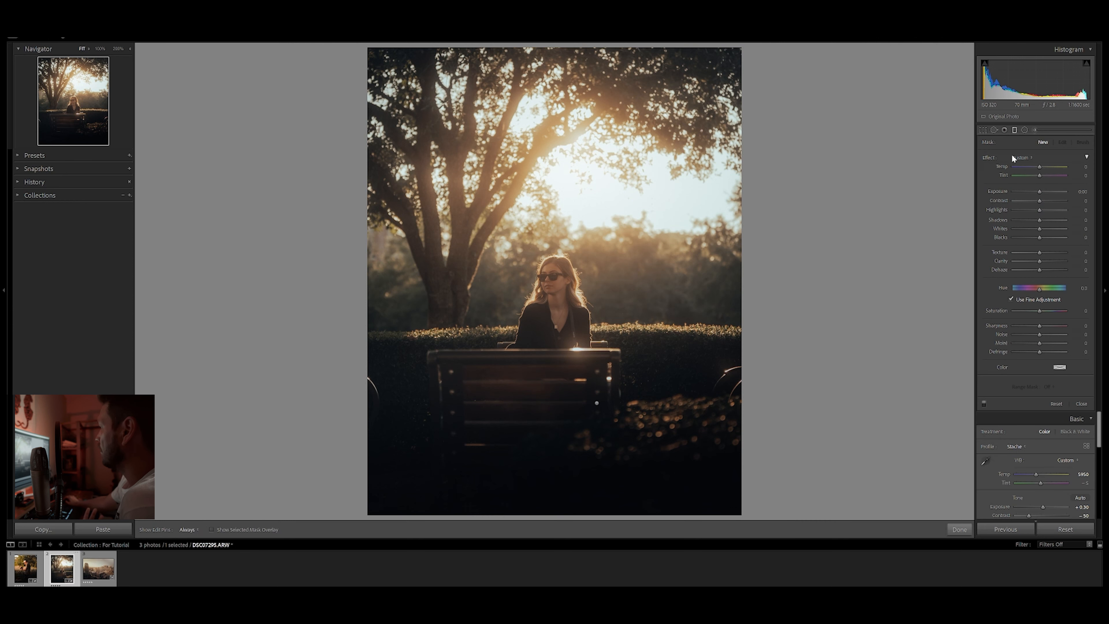
pyautogui.click(985, 403)
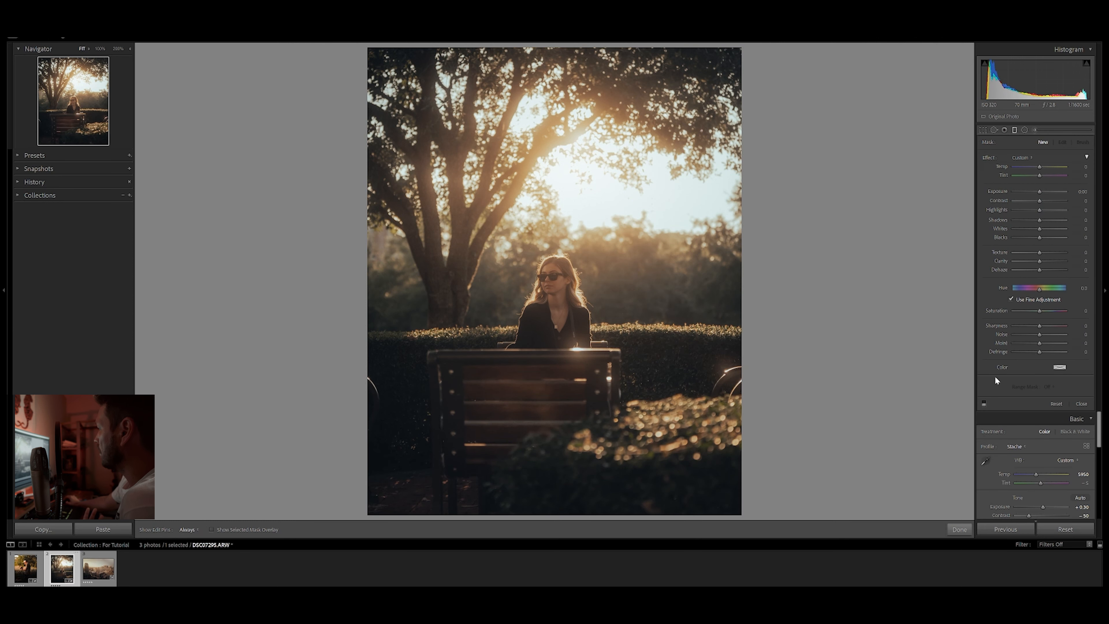
pyautogui.click(1024, 131)
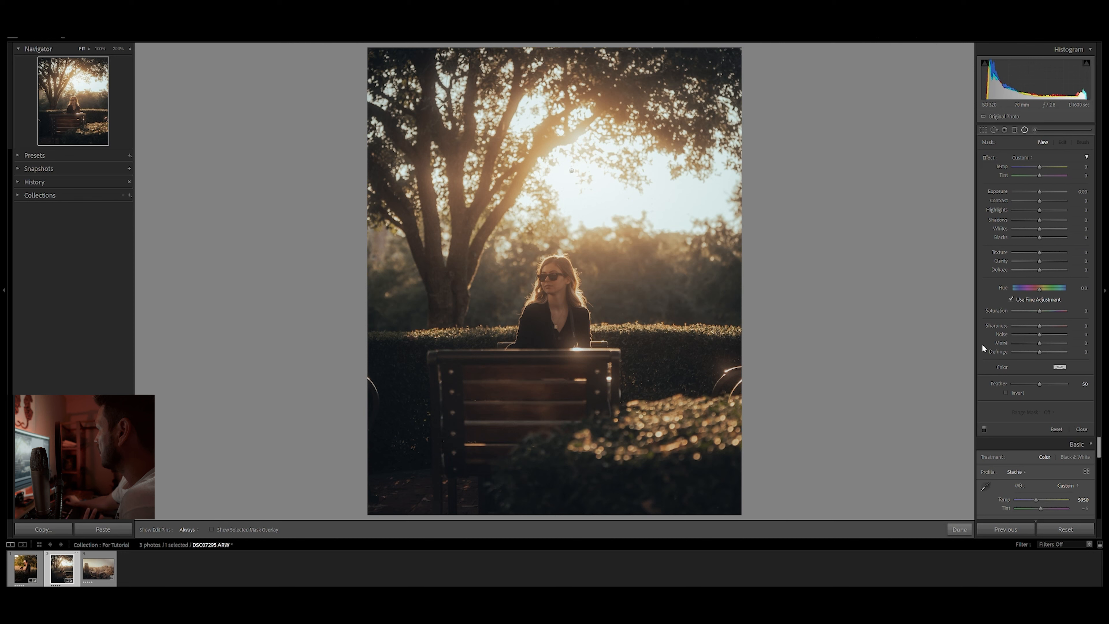
pyautogui.click(985, 428)
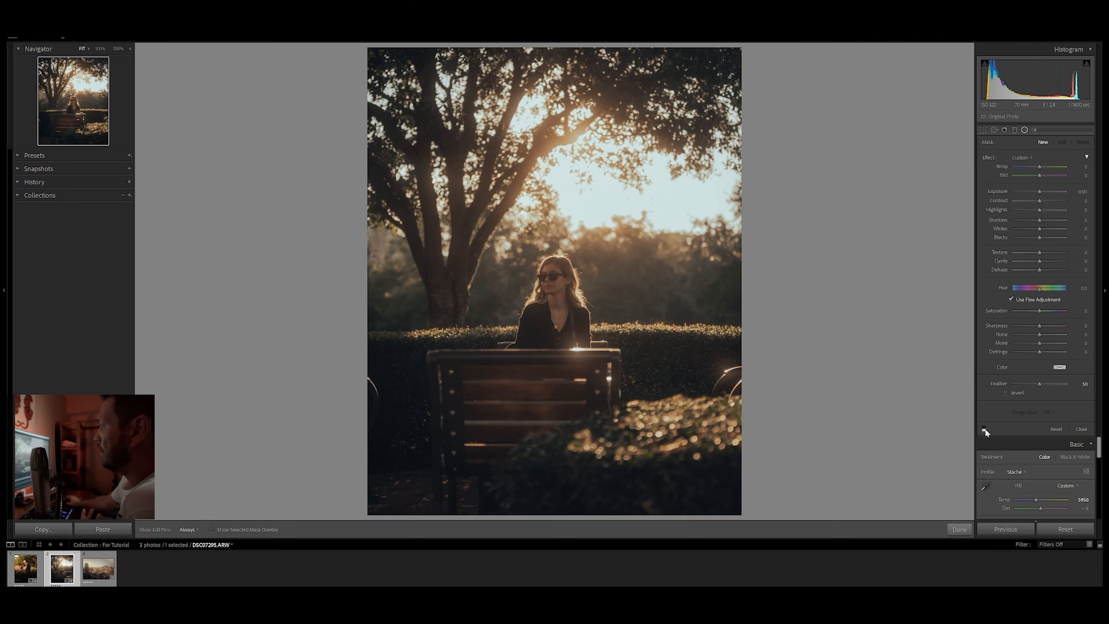
pyautogui.click(985, 428)
pyautogui.click(1014, 130)
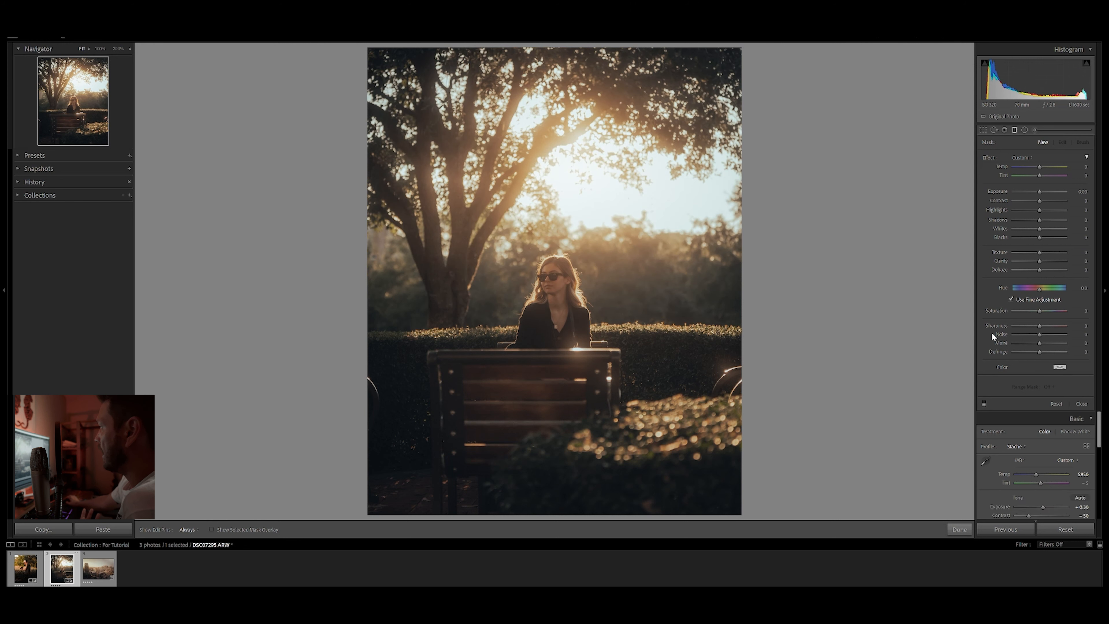
pyautogui.click(985, 403)
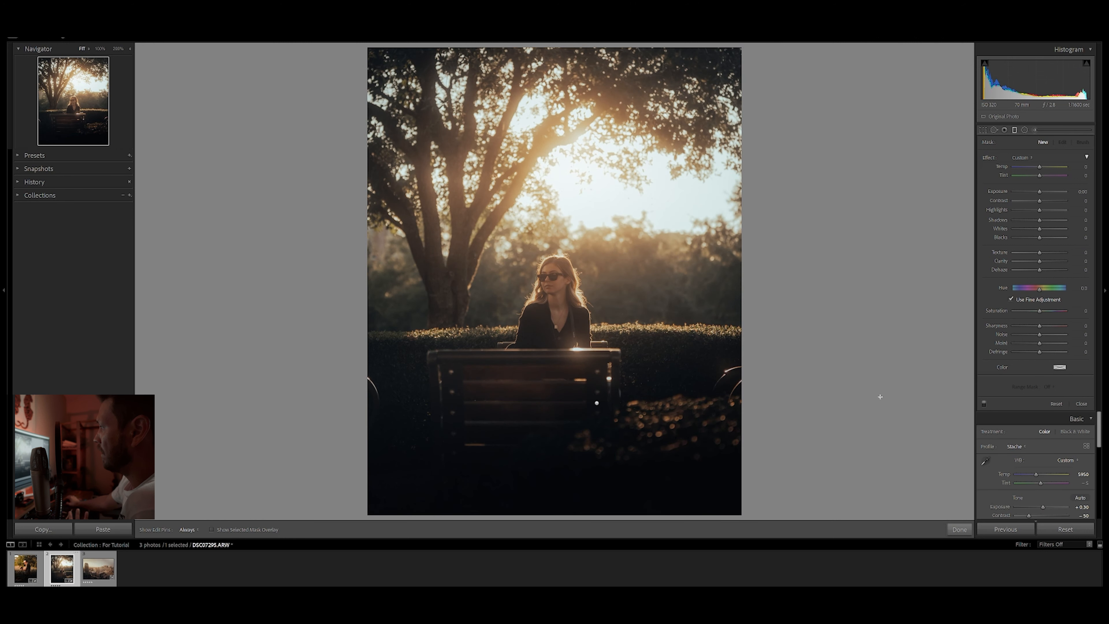
pyautogui.click(960, 530)
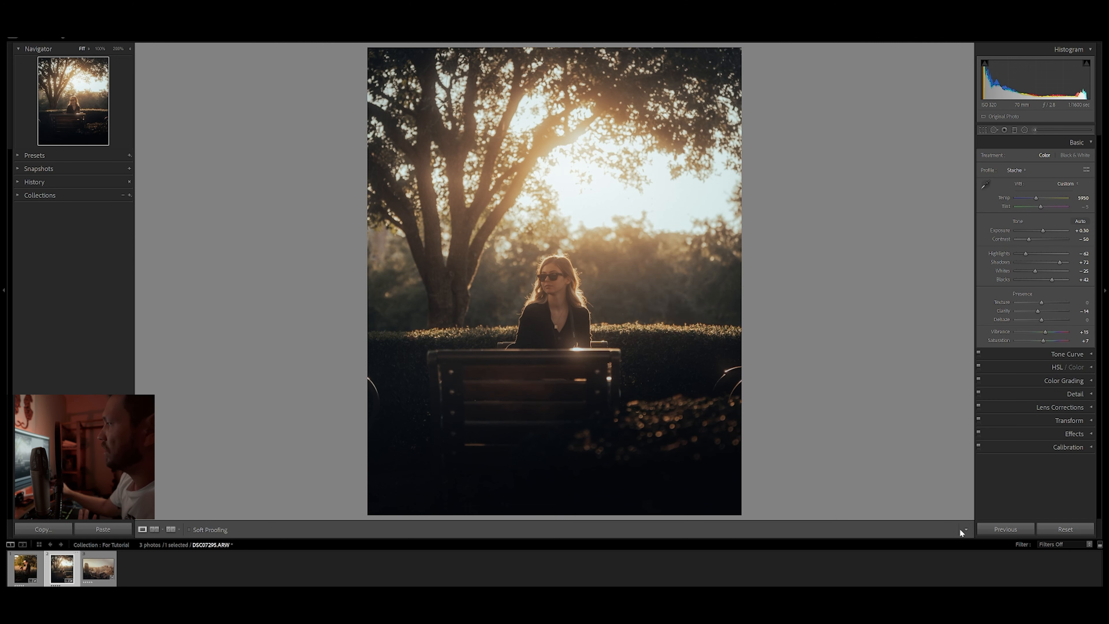
# Open the city skyline photo and remove its existing graduated and radial filters
pyautogui.click(97, 569)
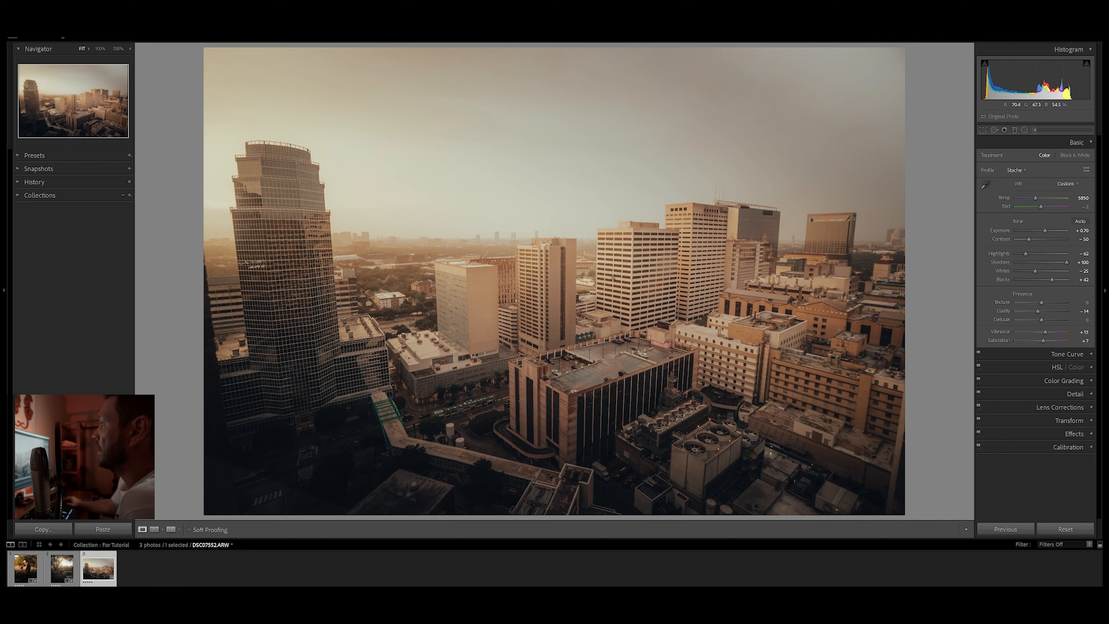
pyautogui.click(1014, 129)
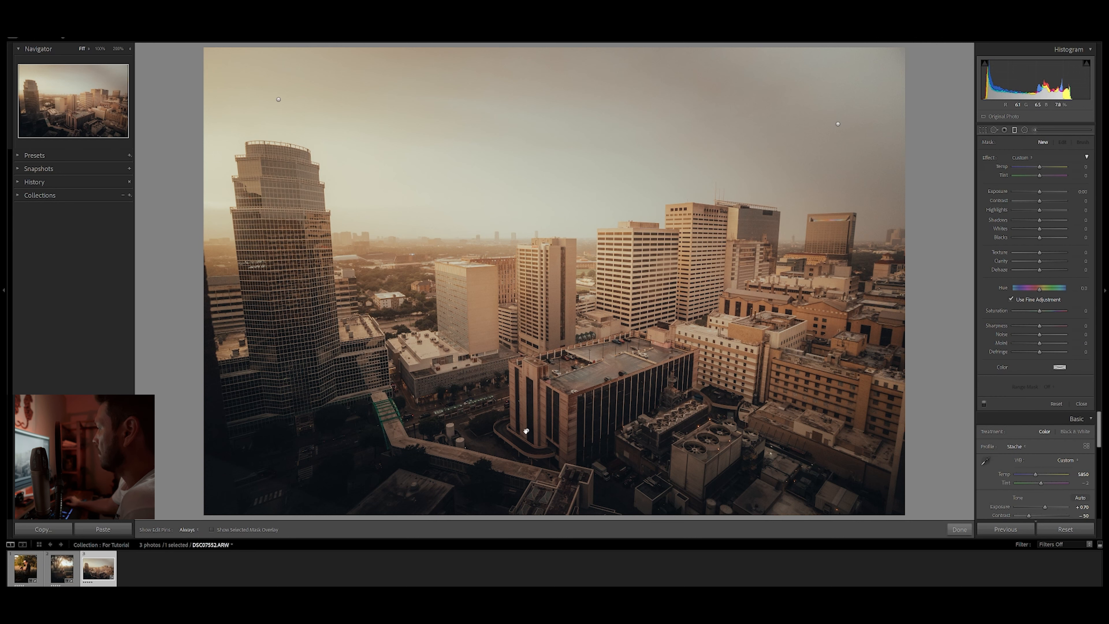
pyautogui.moveTo(527, 431); pyautogui.dragTo(526, 431)
pyautogui.press('Delete')
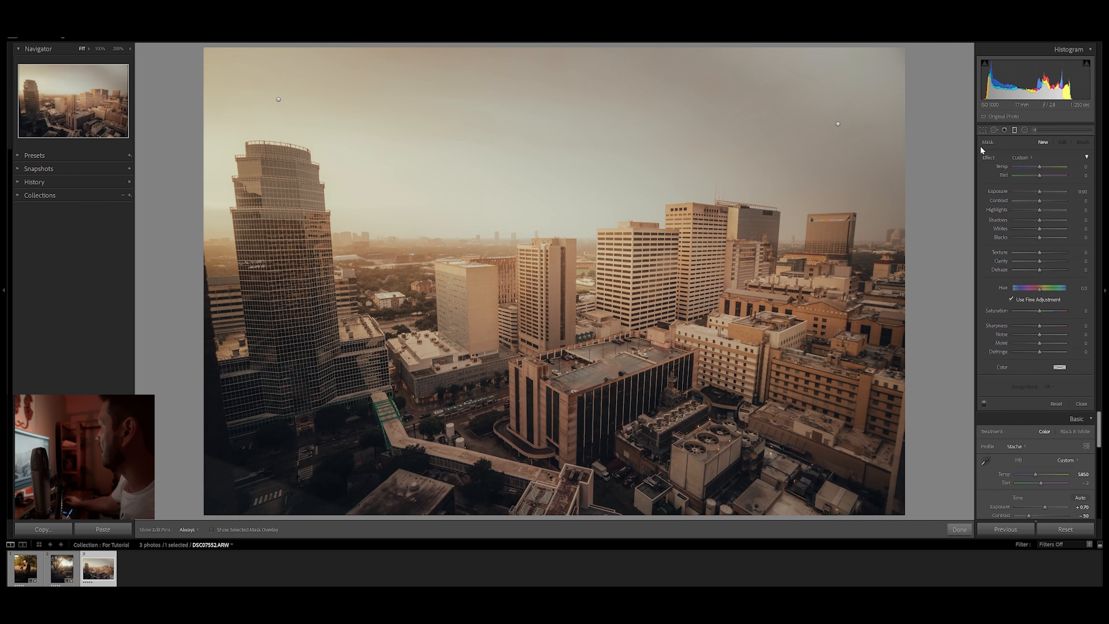
pyautogui.click(1025, 130)
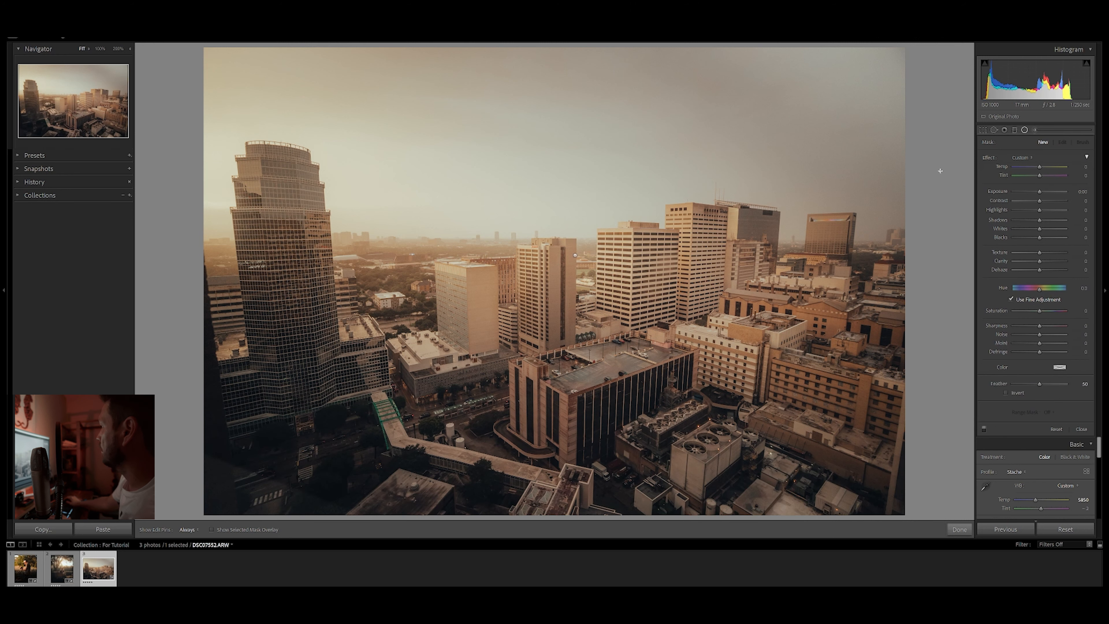
pyautogui.click(1014, 131)
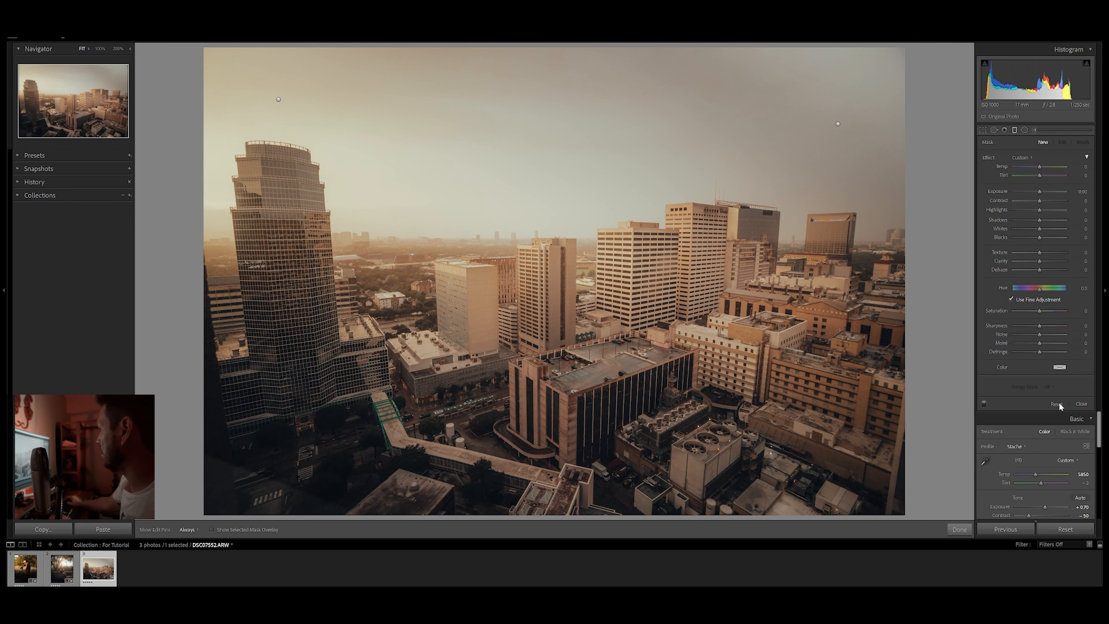
pyautogui.click(1058, 404)
pyautogui.click(1025, 130)
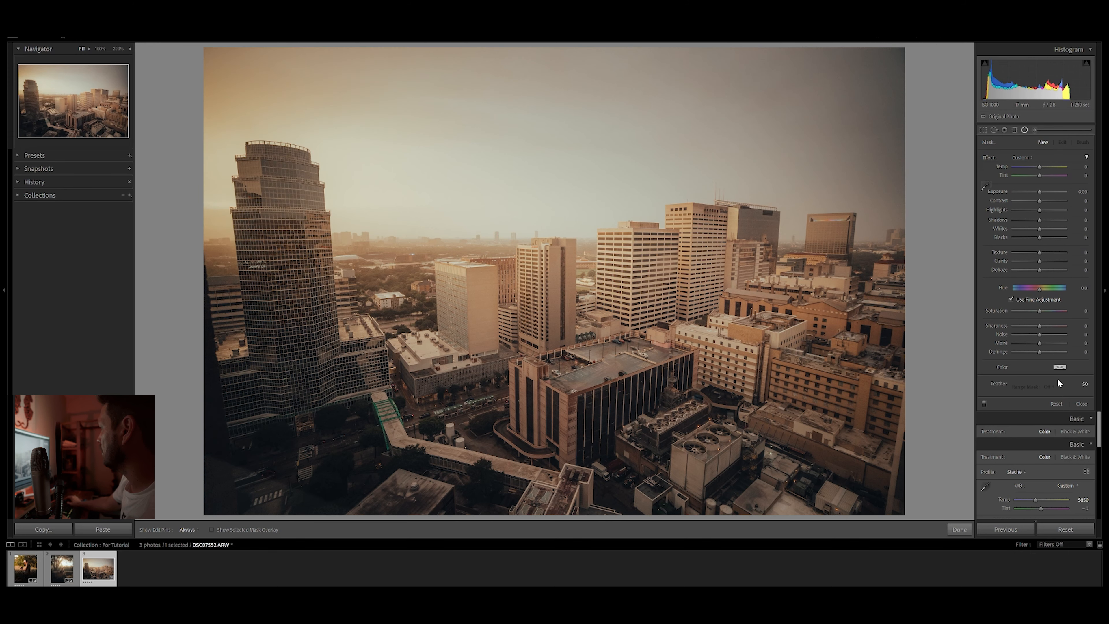
pyautogui.click(1057, 429)
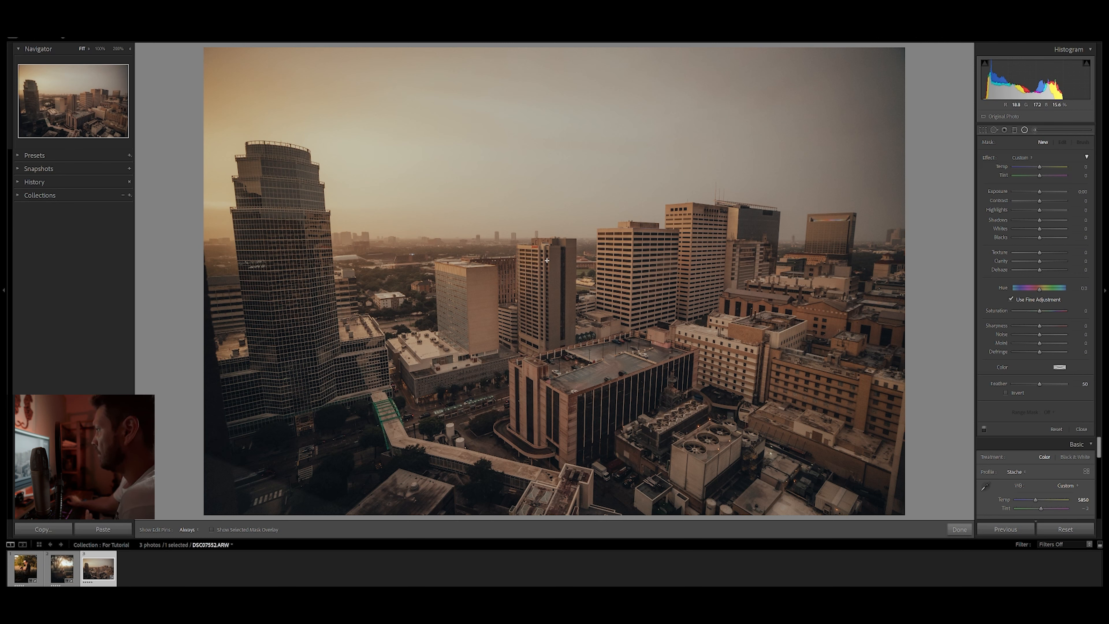
# Draw a wide radial filter across the skyline, centre it over the buildings, increase its height, and set its feather to 82
pyautogui.moveTo(347, 229); pyautogui.dragTo(1030, 355)
pyautogui.moveTo(387, 238); pyautogui.dragTo(637, 257)
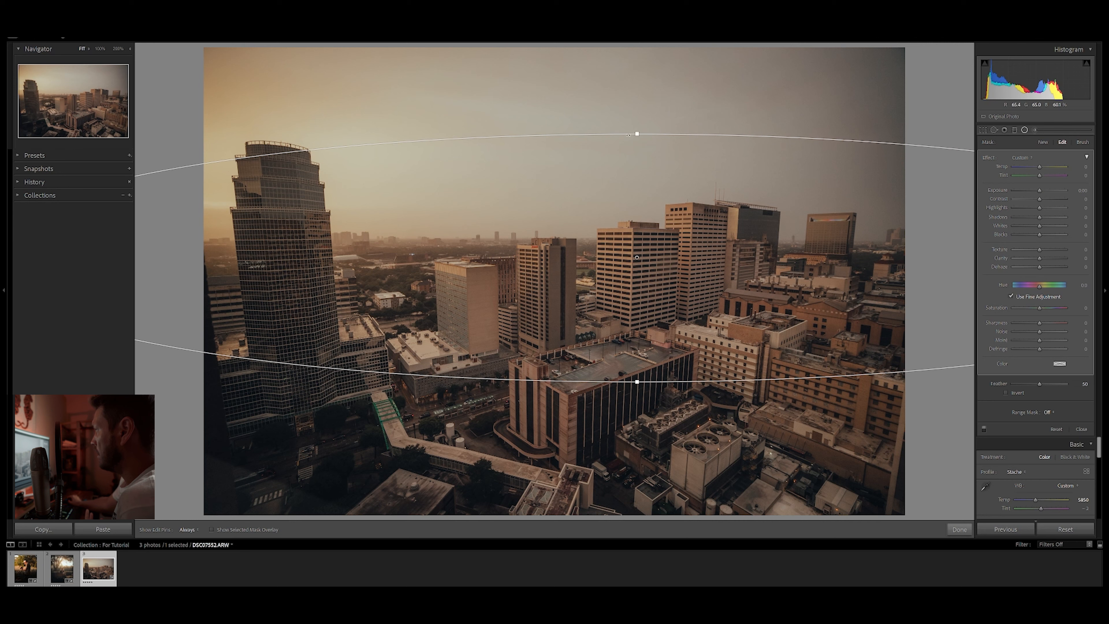
pyautogui.moveTo(636, 135); pyautogui.dragTo(638, 110)
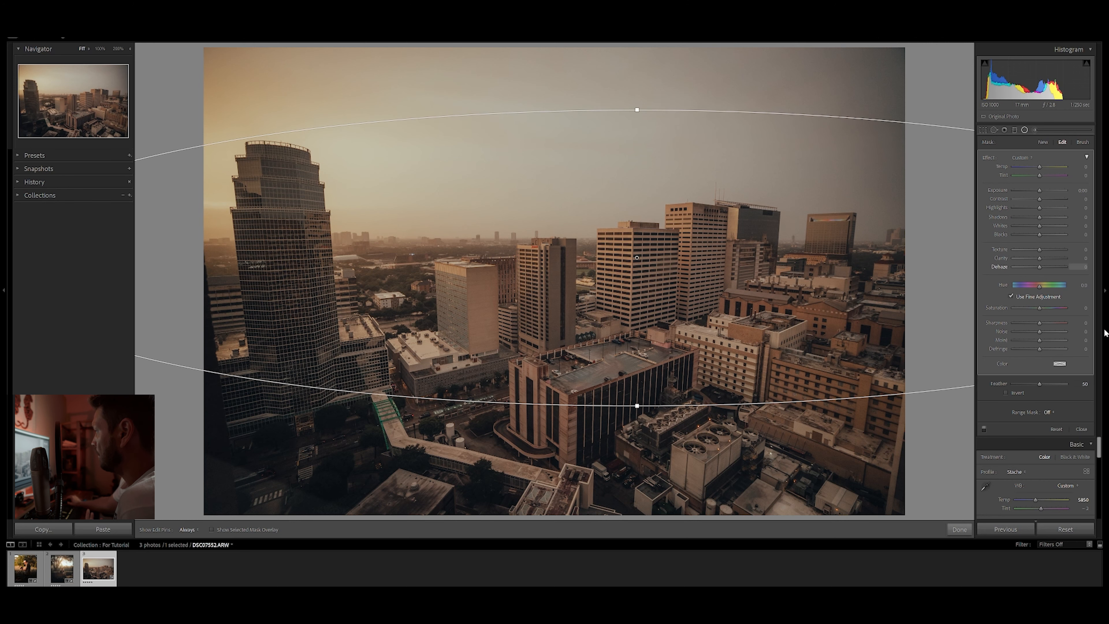
pyautogui.click(1057, 385)
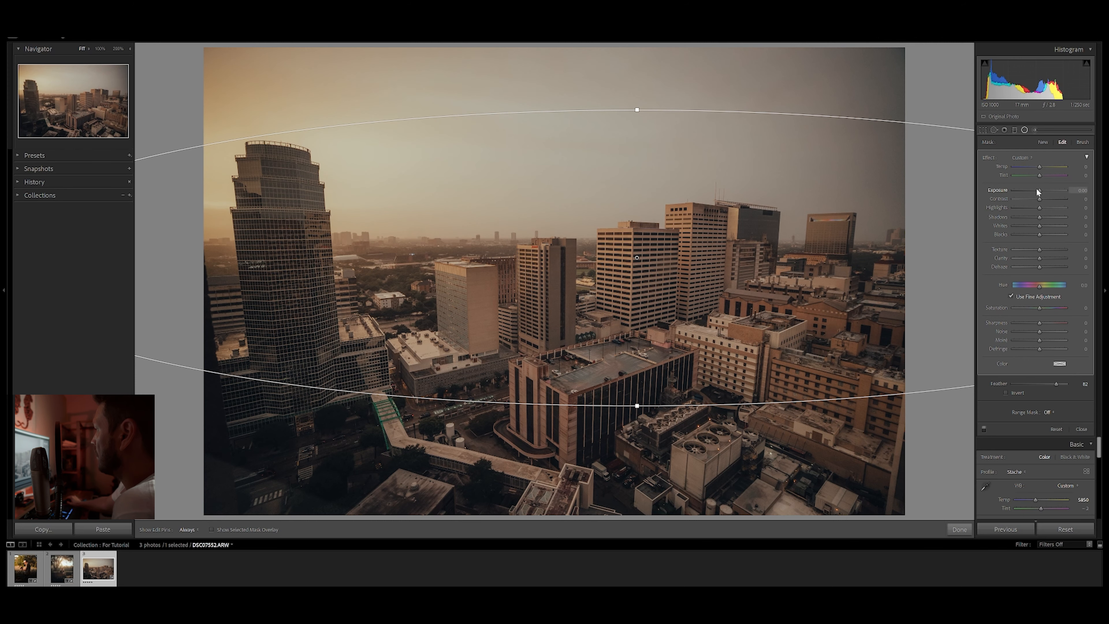
# Set the radial filter's exposure to 0.63 and invert the mask so it affects the area inside the ellipse
pyautogui.moveTo(1039, 190); pyautogui.dragTo(1043, 190)
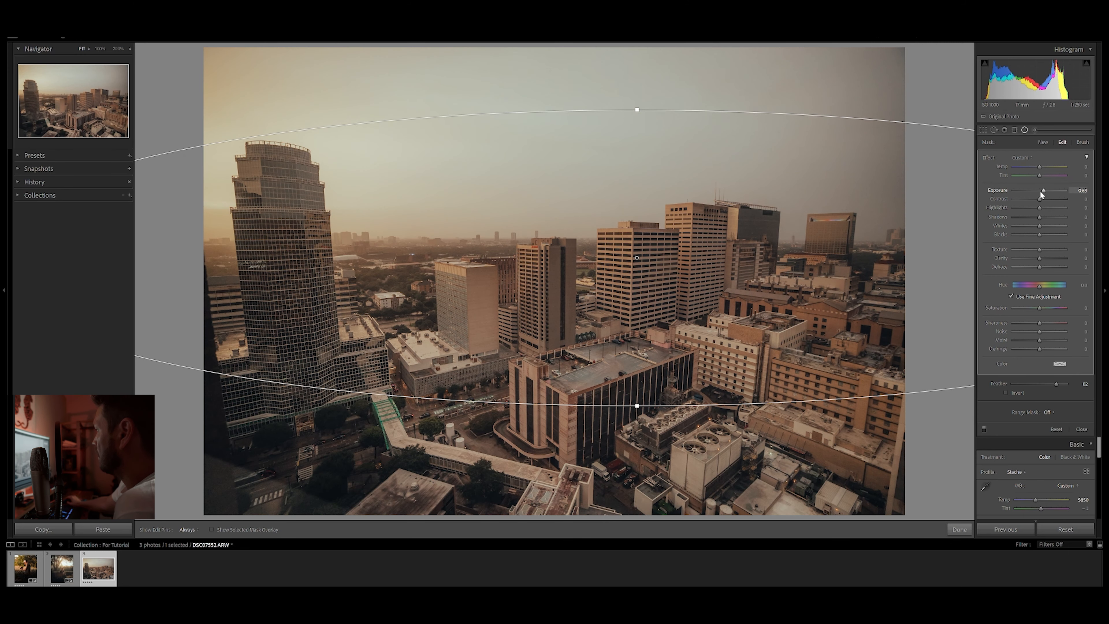
pyautogui.press("'")
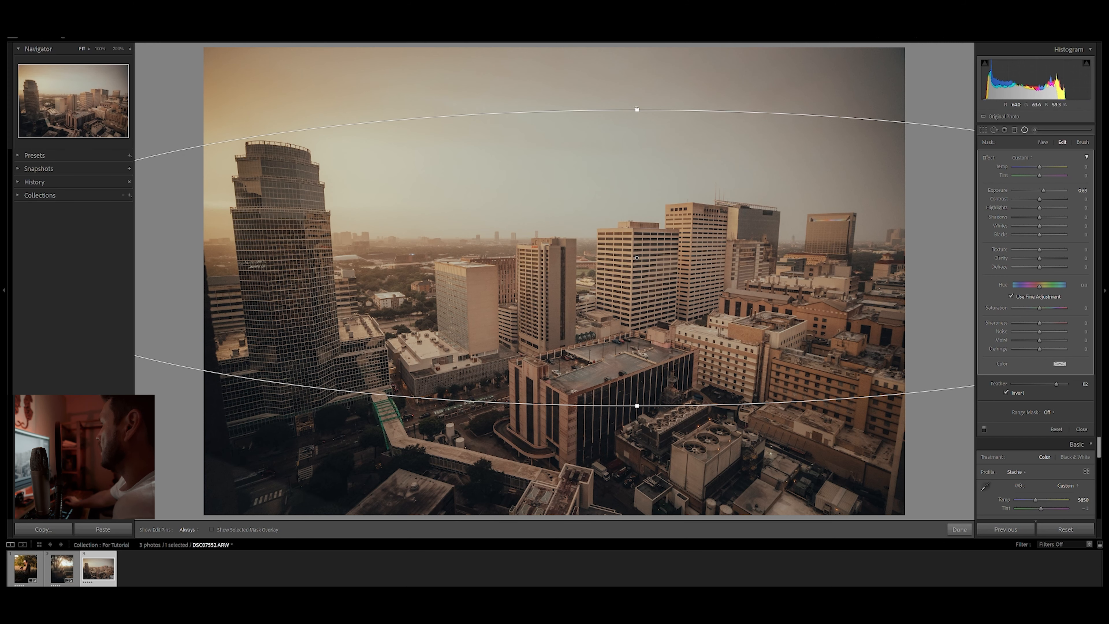
pyautogui.moveTo(1045, 190)
pyautogui.mouseDown()
pyautogui.moveTo(1061, 190)
pyautogui.moveTo(1044, 194)
pyautogui.mouseUp()
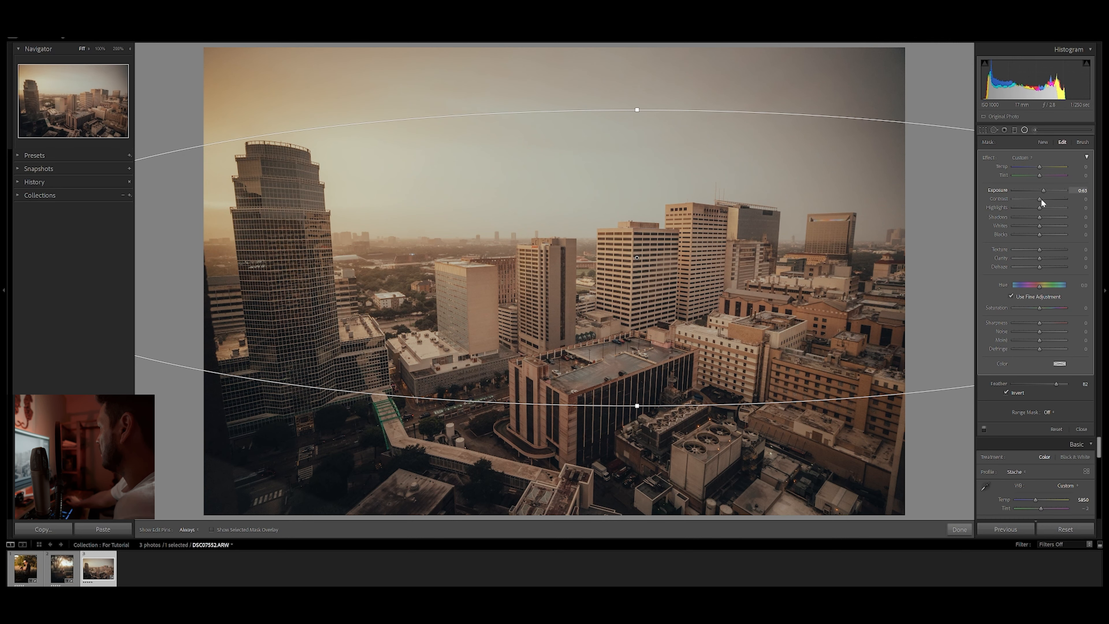
# Set the radial filter's shadows to 42, blacks to 6, temp to 34, tint to 13 and feather to 95, and check its effect
pyautogui.moveTo(1041, 216)
pyautogui.mouseDown()
pyautogui.moveTo(1060, 217)
pyautogui.moveTo(1043, 234)
pyautogui.mouseUp()
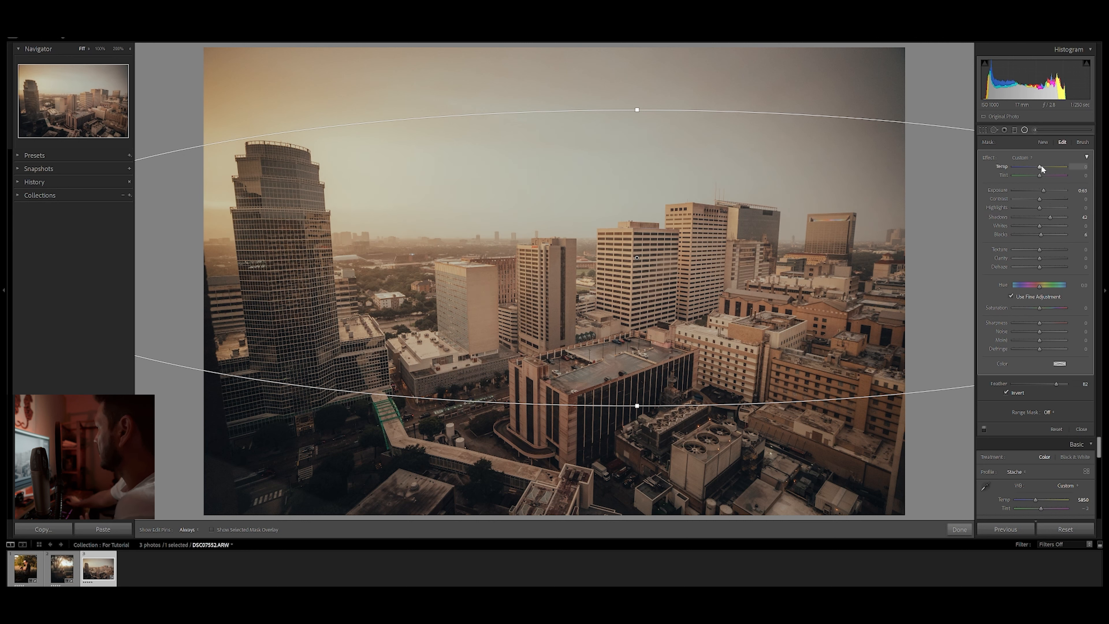
pyautogui.moveTo(1043, 164); pyautogui.dragTo(1055, 167)
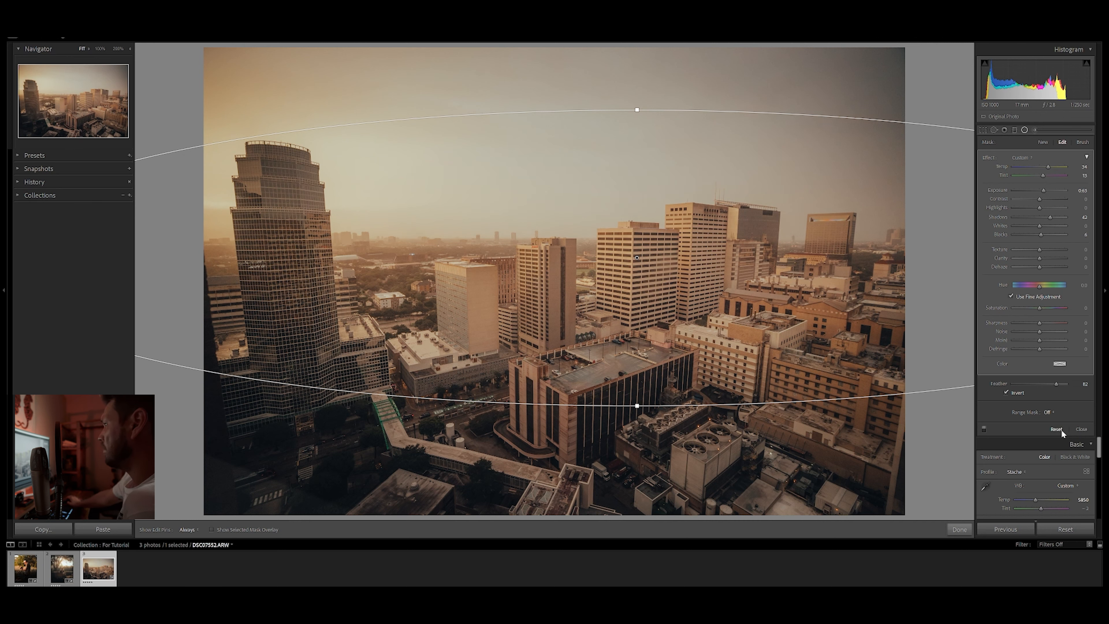
pyautogui.moveTo(1060, 385); pyautogui.dragTo(1064, 388)
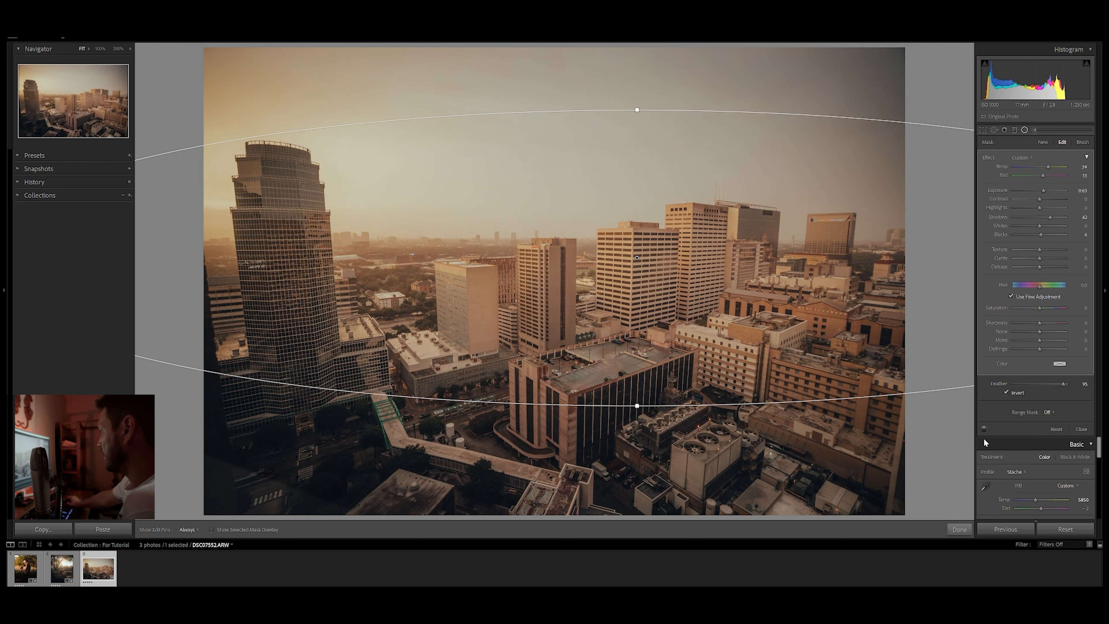
pyautogui.click(985, 429)
pyautogui.click(985, 429)
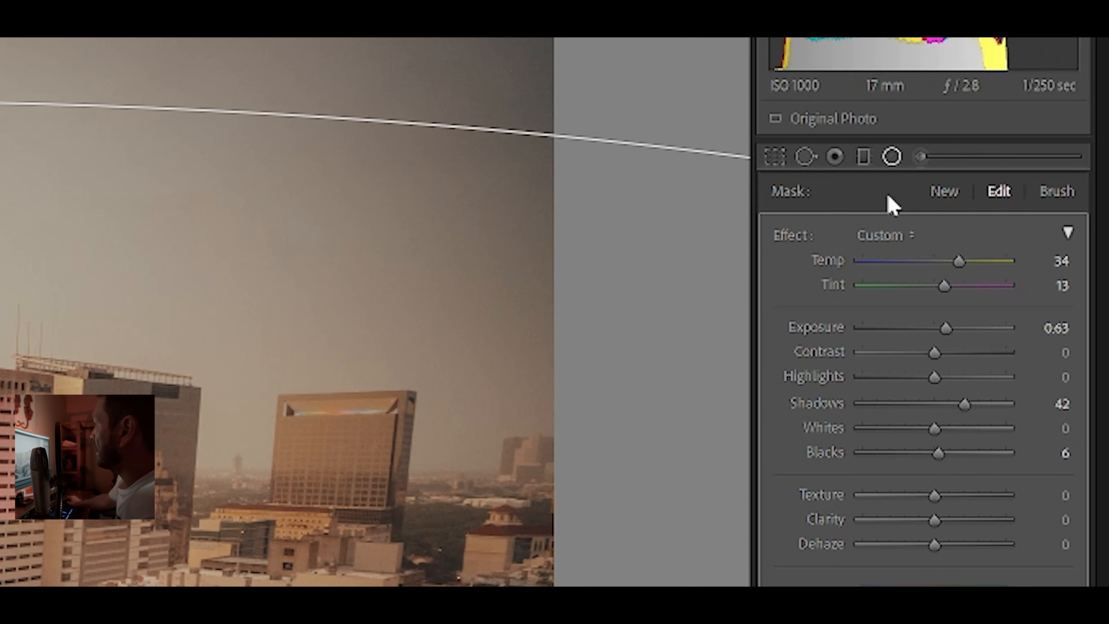
# With the mask overlay shown, brush the radial filter off the tall tower's shaded right side, touch up the adjacent sky, and hide the overlay
pyautogui.click(1059, 191)
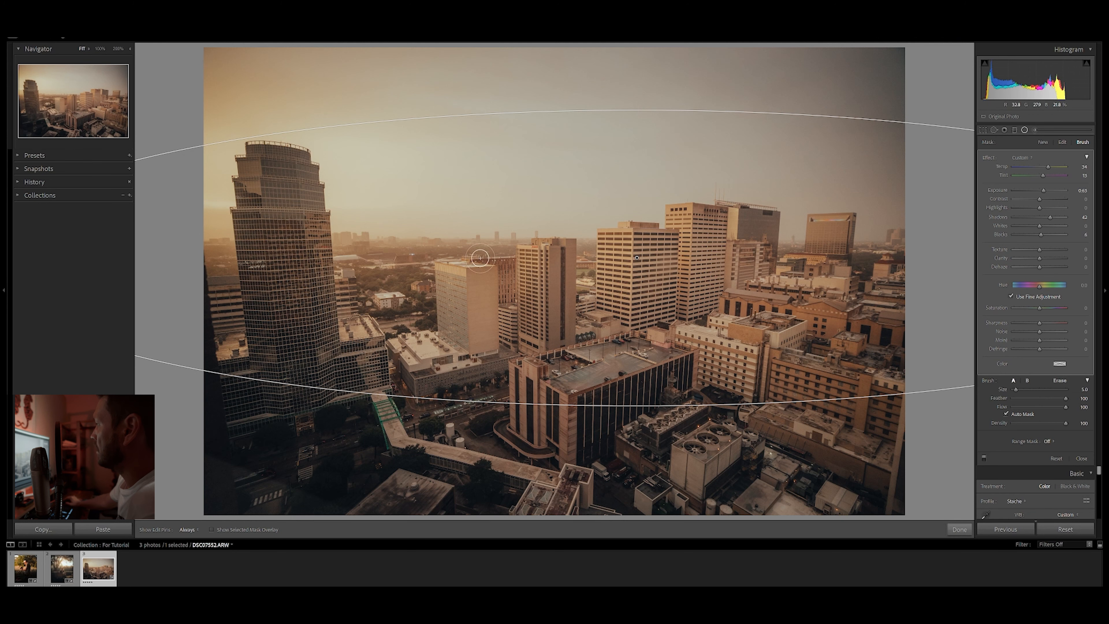
pyautogui.scroll(1, 313, 245)
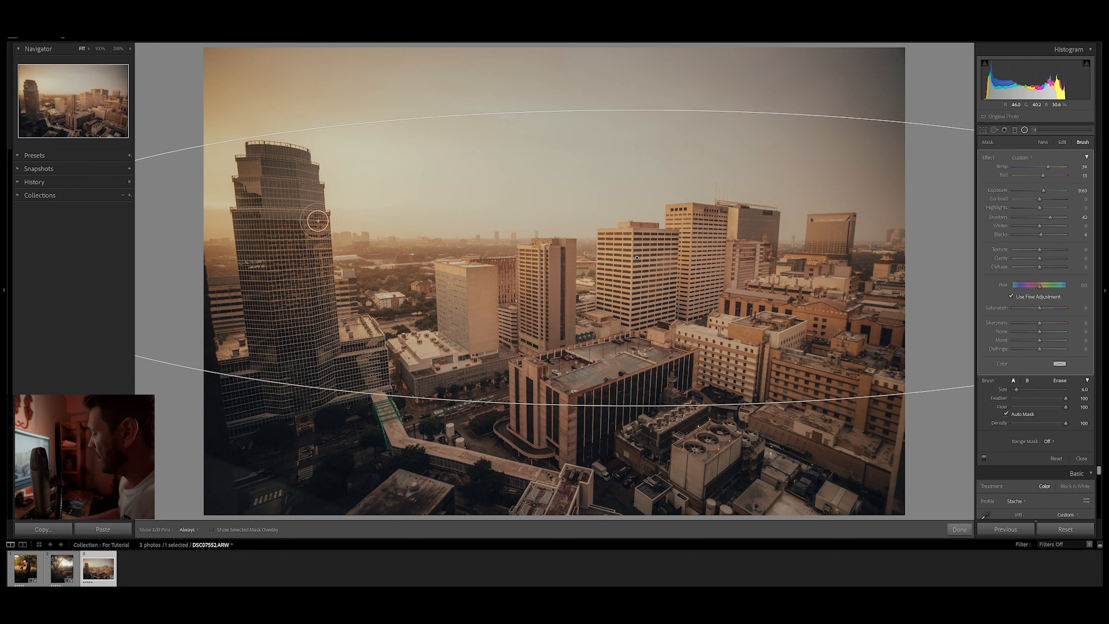
pyautogui.press('o')
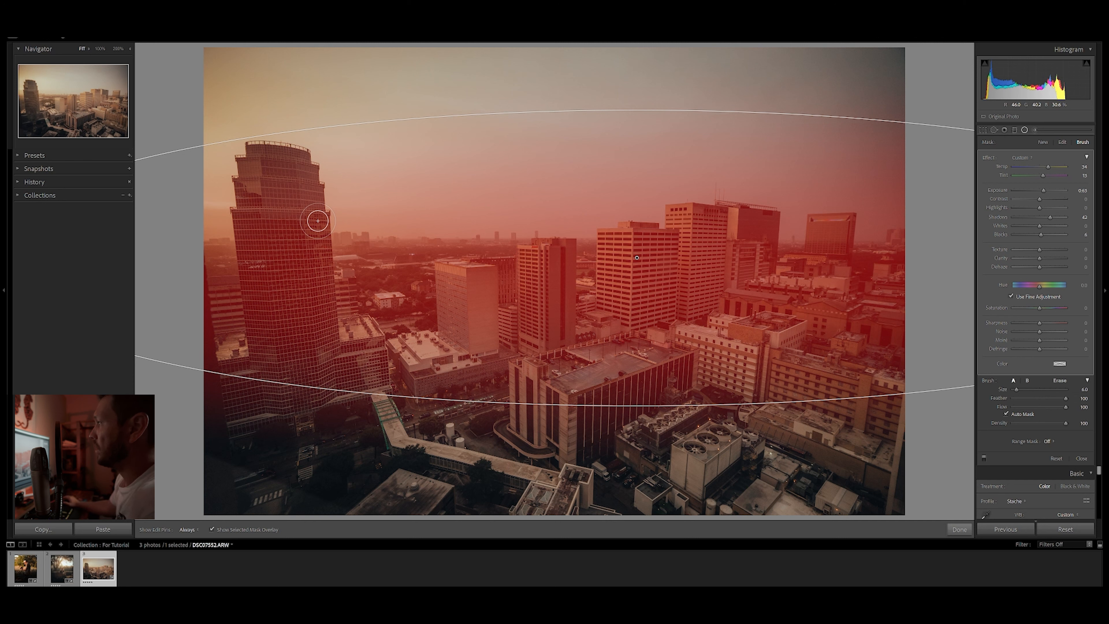
pyautogui.press('alt')
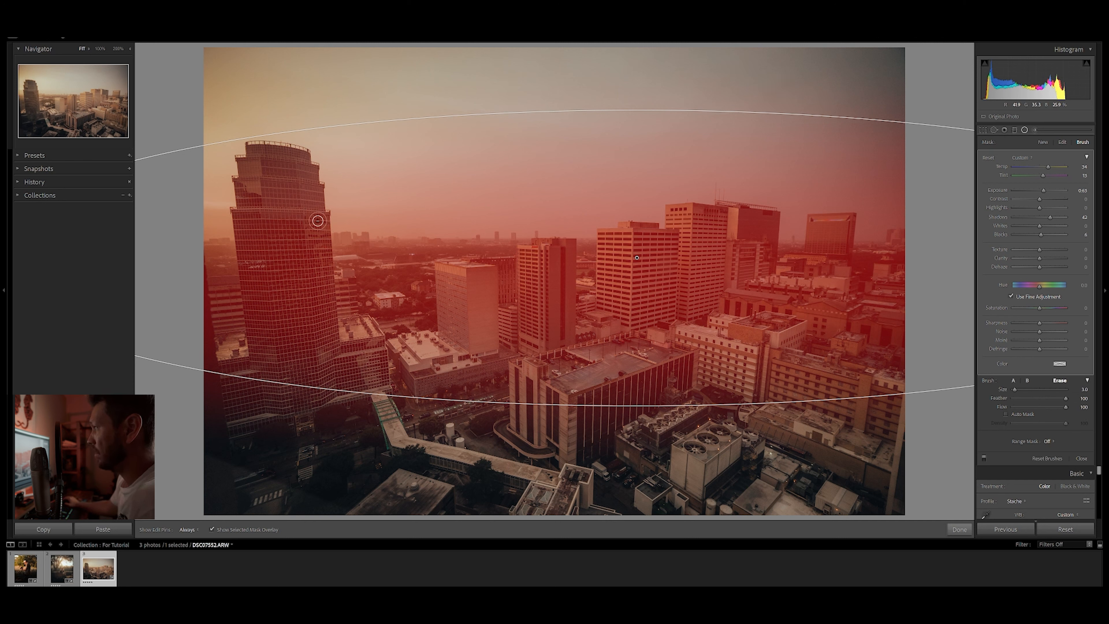
pyautogui.scroll(2, 315, 226)
pyautogui.scroll(3, 314, 193)
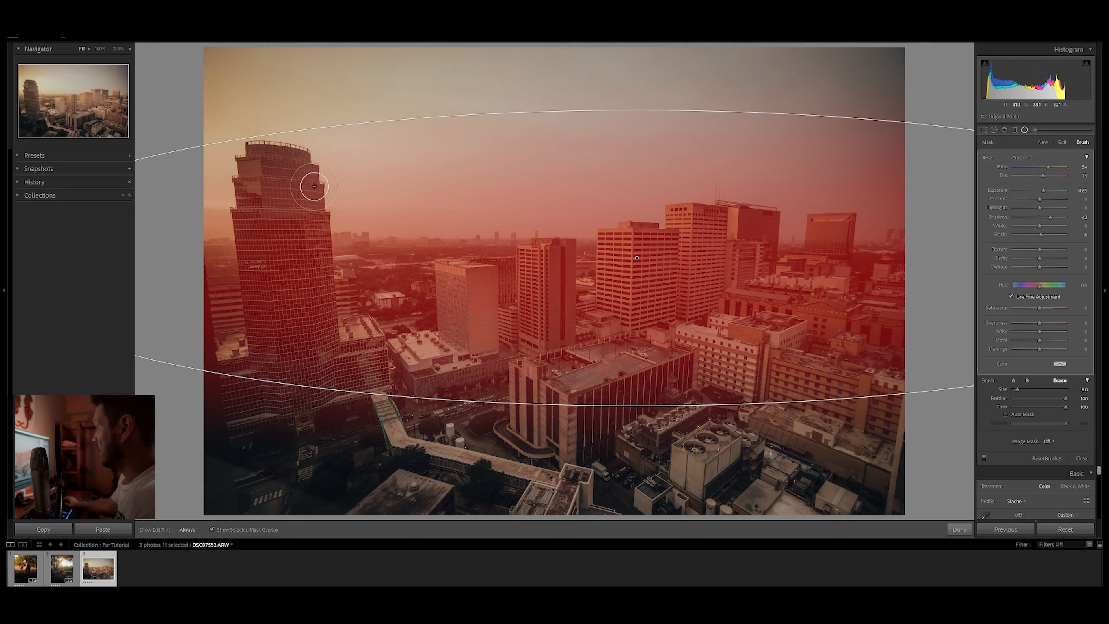
pyautogui.moveTo(311, 179)
pyautogui.mouseDown()
pyautogui.moveTo(330, 341)
pyautogui.moveTo(311, 173)
pyautogui.moveTo(332, 203)
pyautogui.moveTo(326, 169)
pyautogui.moveTo(344, 230)
pyautogui.mouseUp()
pyautogui.scroll(4, 344, 232)
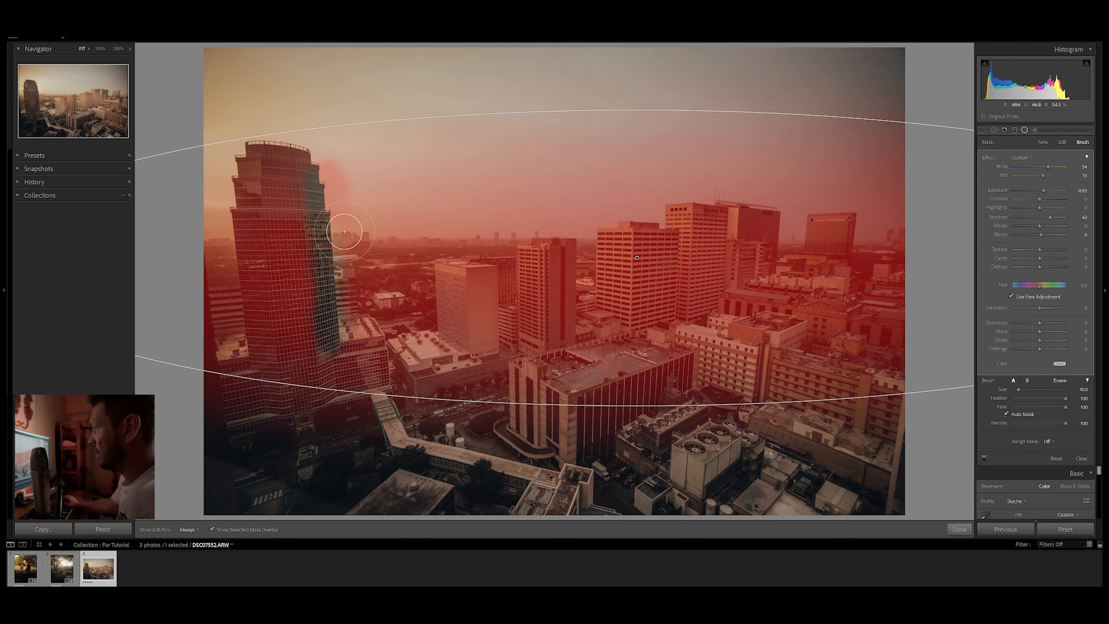
pyautogui.press('h')
pyautogui.press('h')
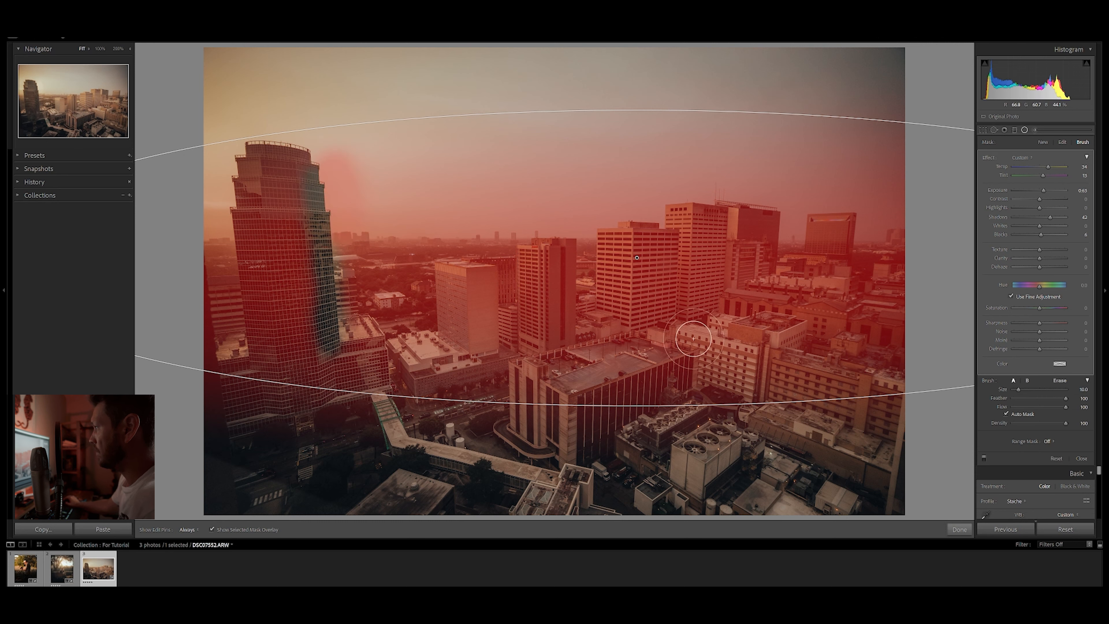
pyautogui.press('o')
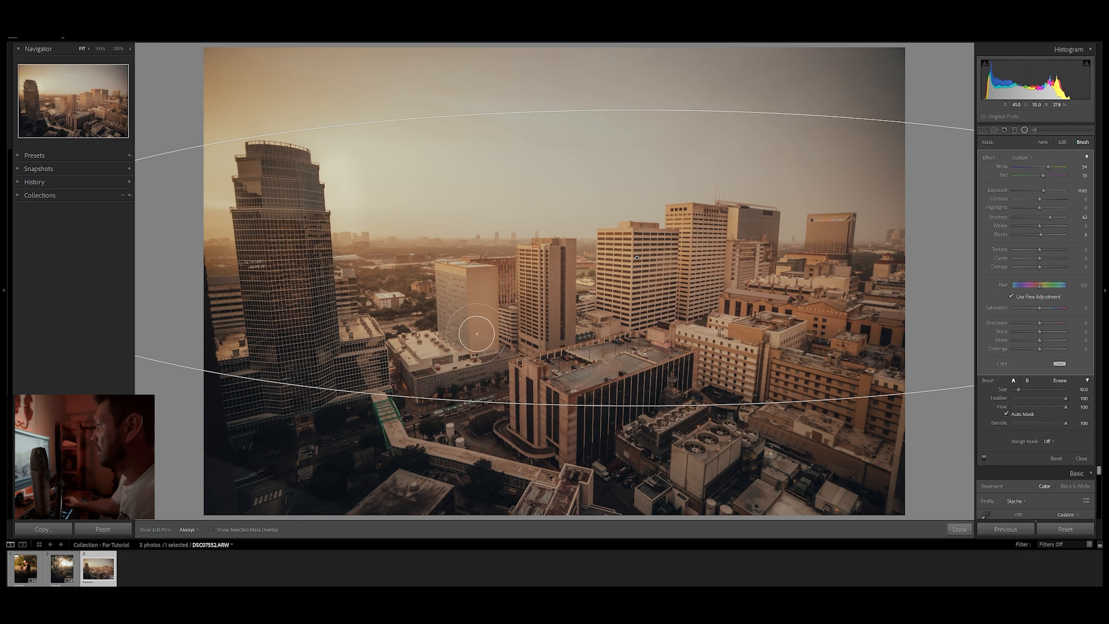
# Compare the skyline photo with the brushed radial filter repeatedly turned off and on
pyautogui.click(984, 458)
pyautogui.click(984, 458)
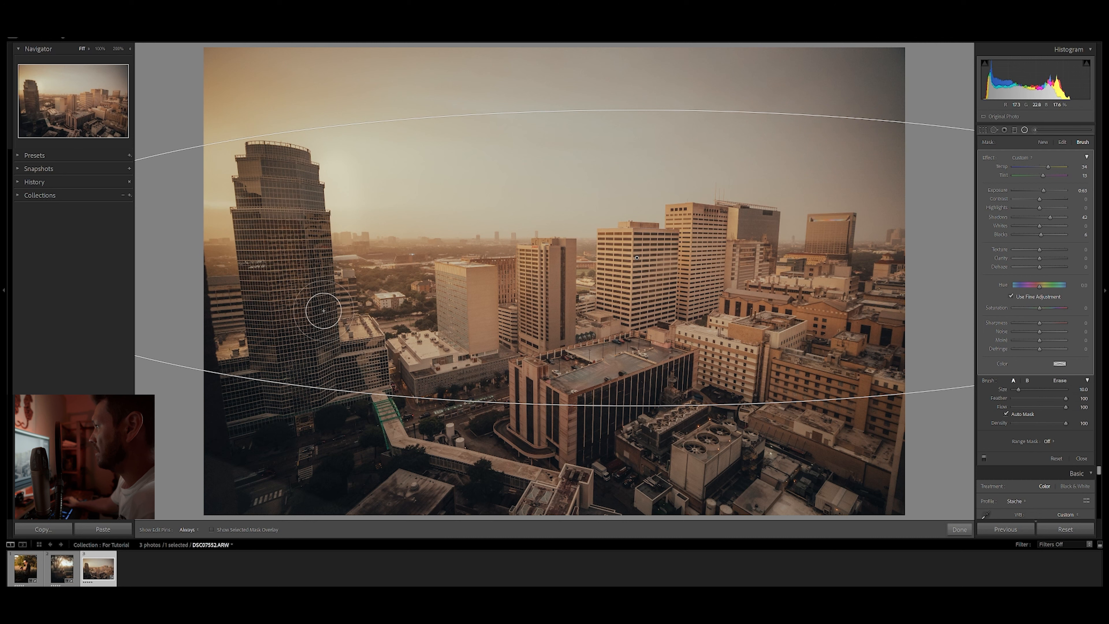
pyautogui.click(984, 458)
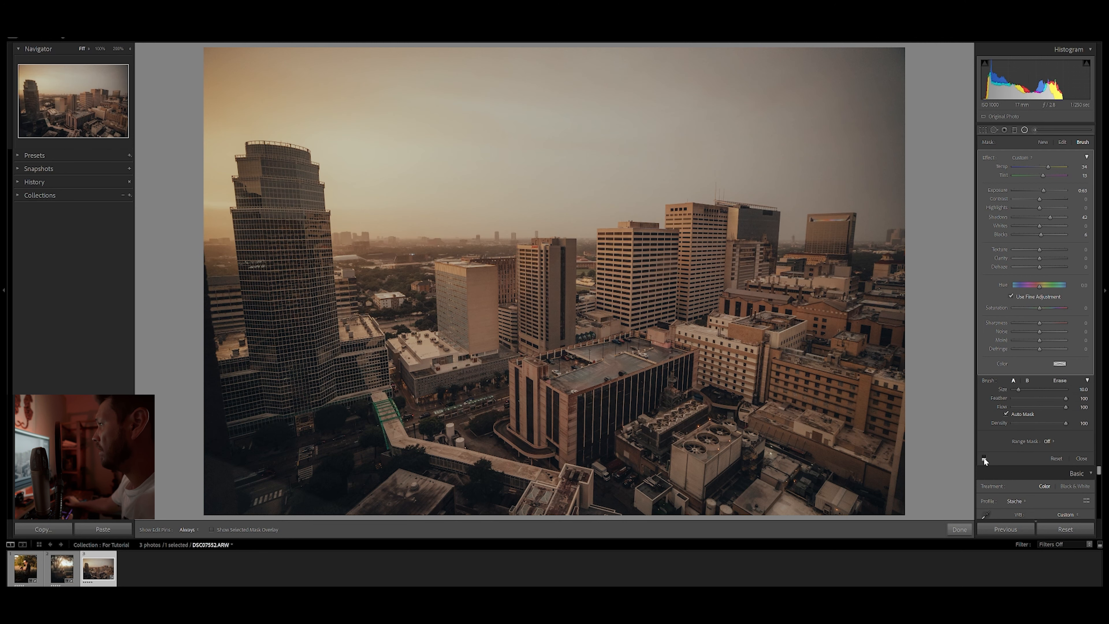
pyautogui.click(984, 458)
pyautogui.click(984, 458)
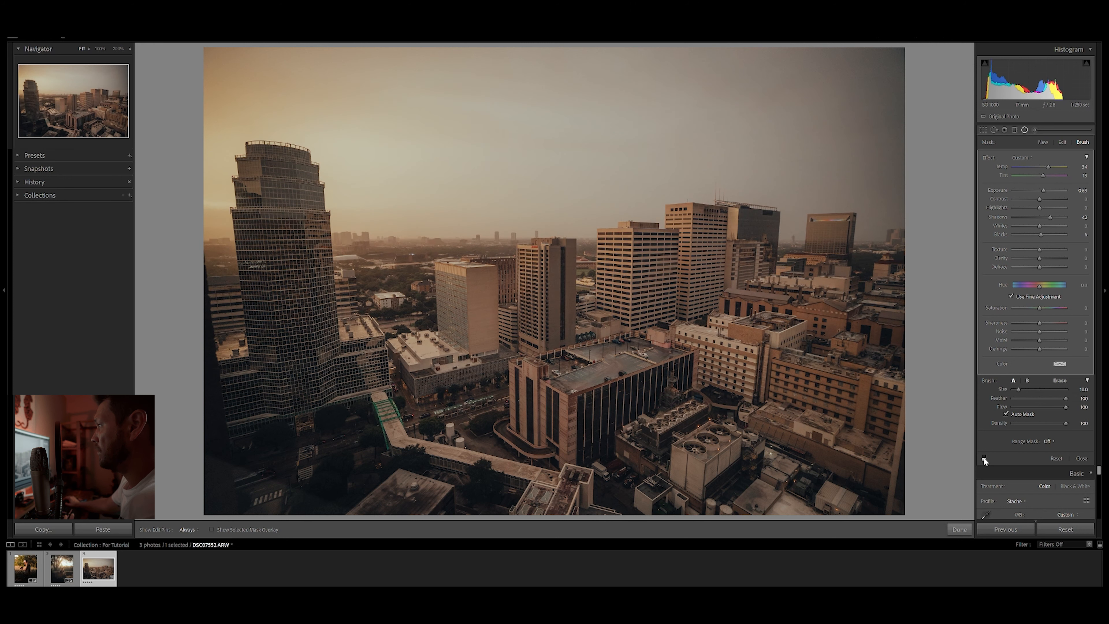
# Turn the brushed radial filter back on and finish editing it
pyautogui.click(984, 458)
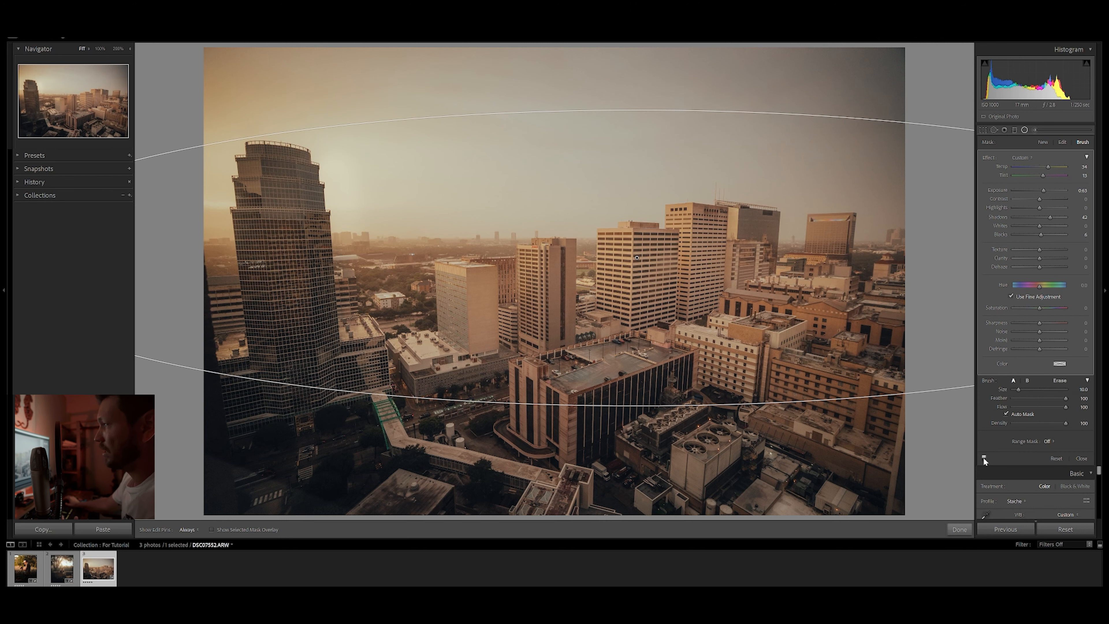
pyautogui.scroll(-6, 691, 261)
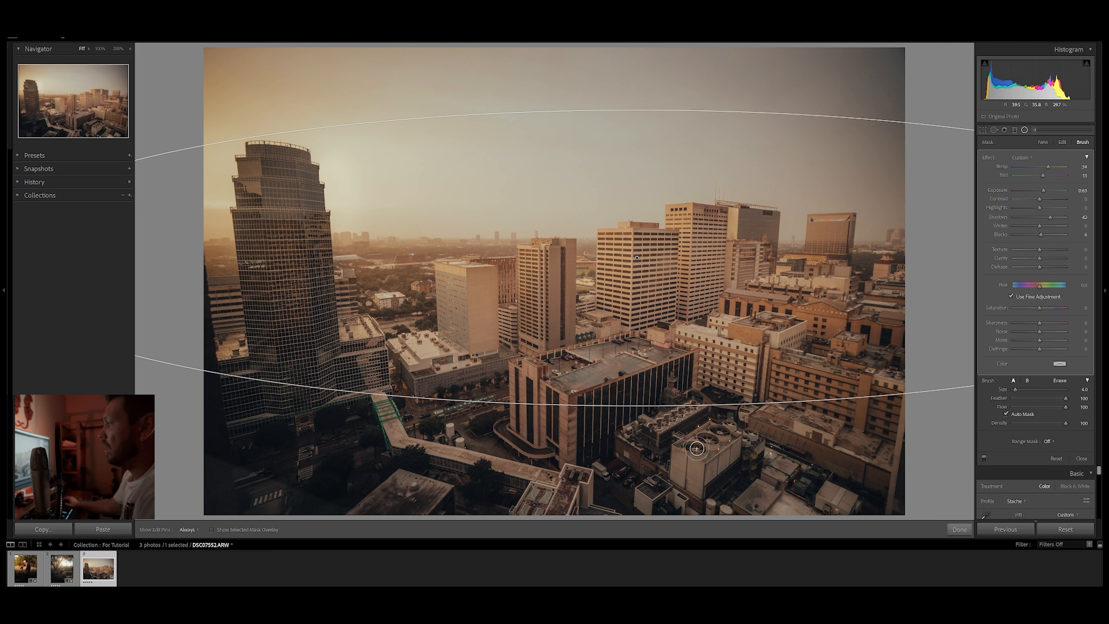
pyautogui.click(959, 529)
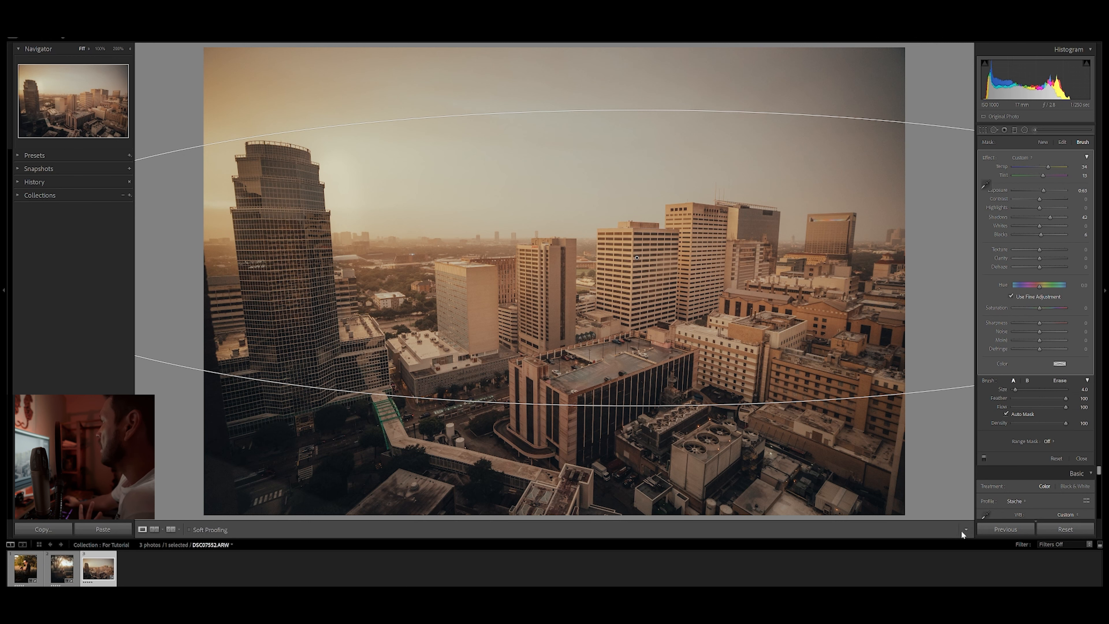
# Add a slightly tilted graduated filter rising from the photo's bottom edge, set its exposure to -1.21 and shift it up over the street
pyautogui.click(1014, 130)
pyautogui.moveTo(448, 505); pyautogui.dragTo(464, 419)
pyautogui.moveTo(463, 399); pyautogui.dragTo(464, 399)
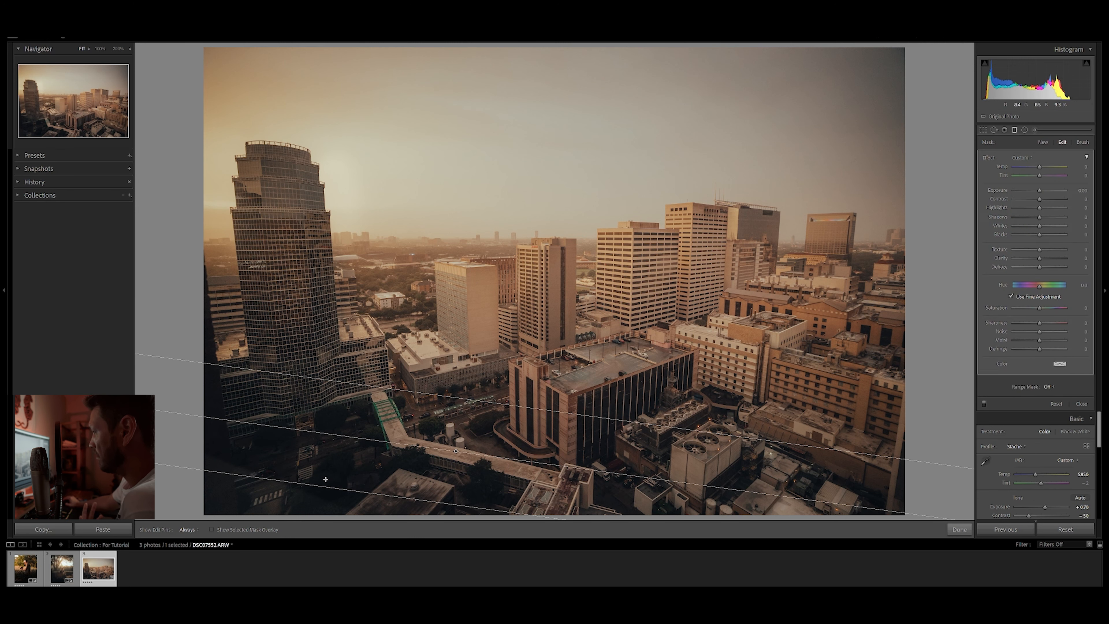
pyautogui.moveTo(456, 451); pyautogui.dragTo(455, 436)
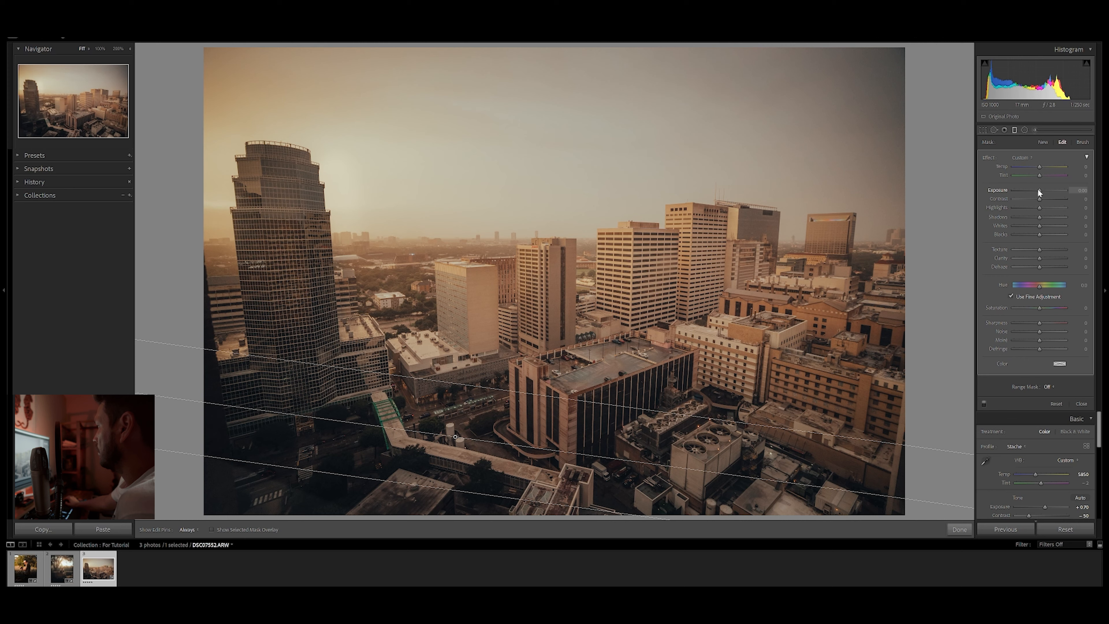
pyautogui.moveTo(1038, 190); pyautogui.dragTo(1030, 190)
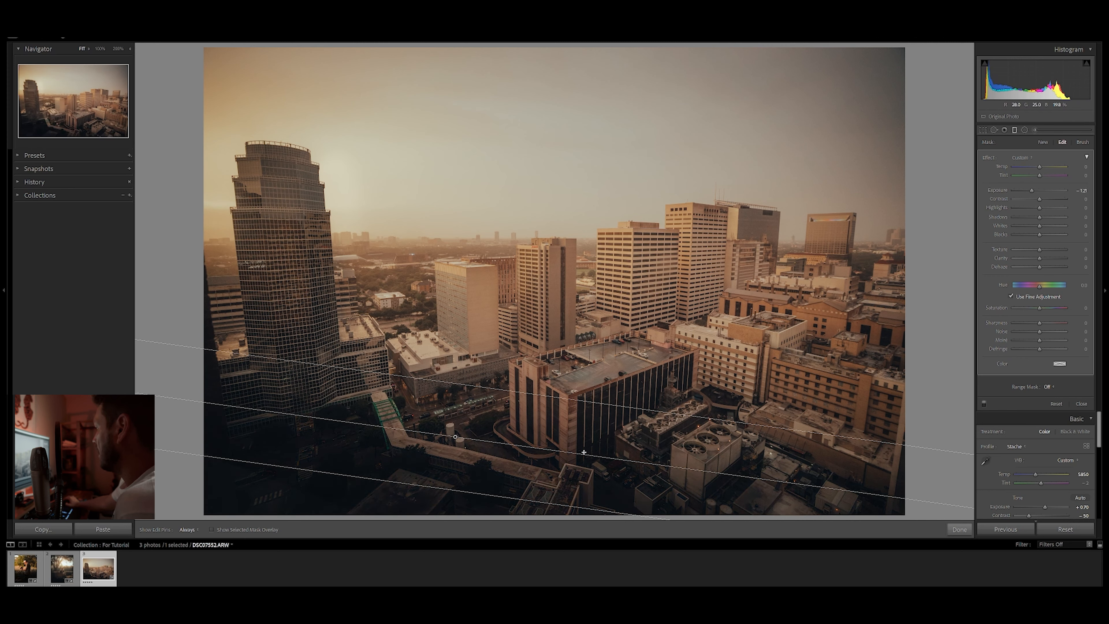
pyautogui.moveTo(517, 386); pyautogui.dragTo(481, 355)
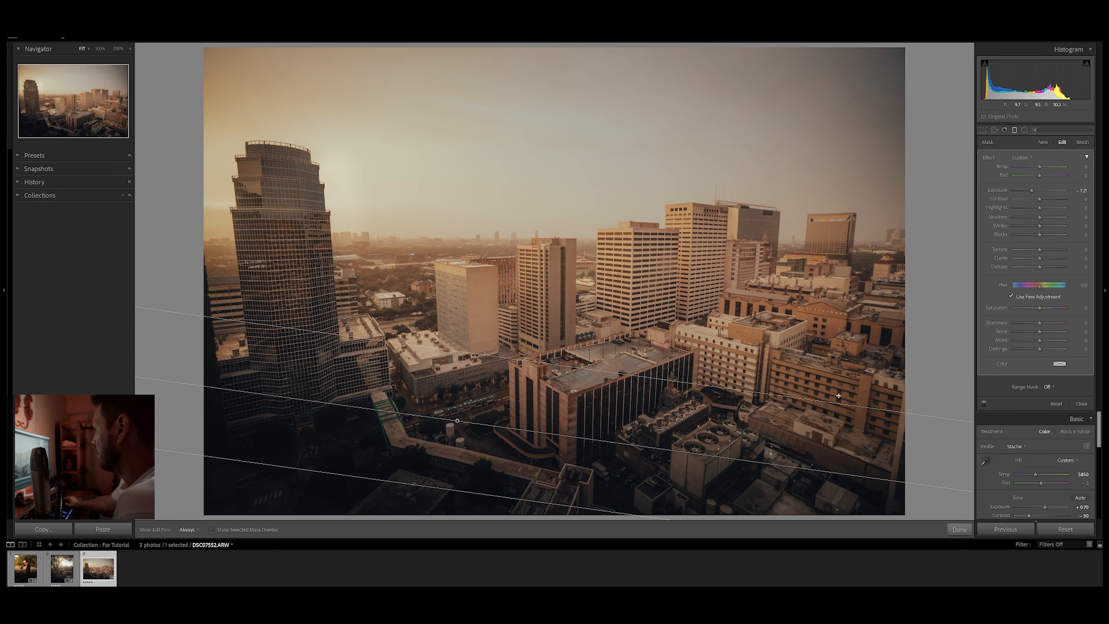
# Add a second graduated filter diagonally from the photo's lower-right corner at exposure -1.21, pull it back towards the corner and finish editing
pyautogui.moveTo(893, 457)
pyautogui.mouseDown()
pyautogui.moveTo(797, 315)
pyautogui.moveTo(797, 189)
pyautogui.mouseUp()
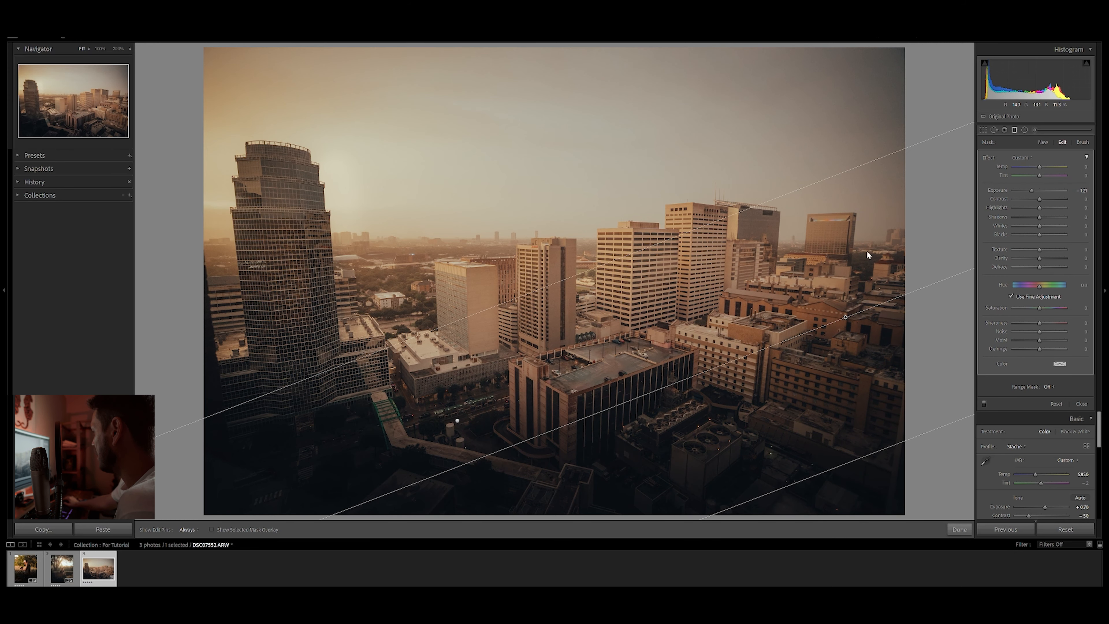
pyautogui.moveTo(846, 318); pyautogui.dragTo(891, 381)
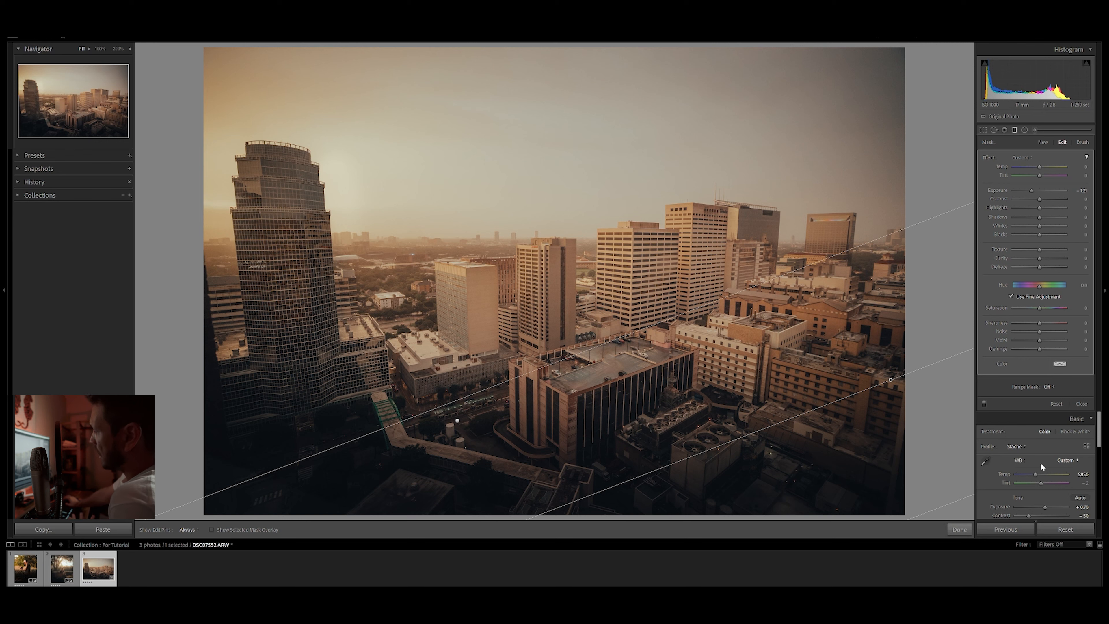
pyautogui.scroll(-10, 1036, 453)
pyautogui.scroll(5, 1048, 447)
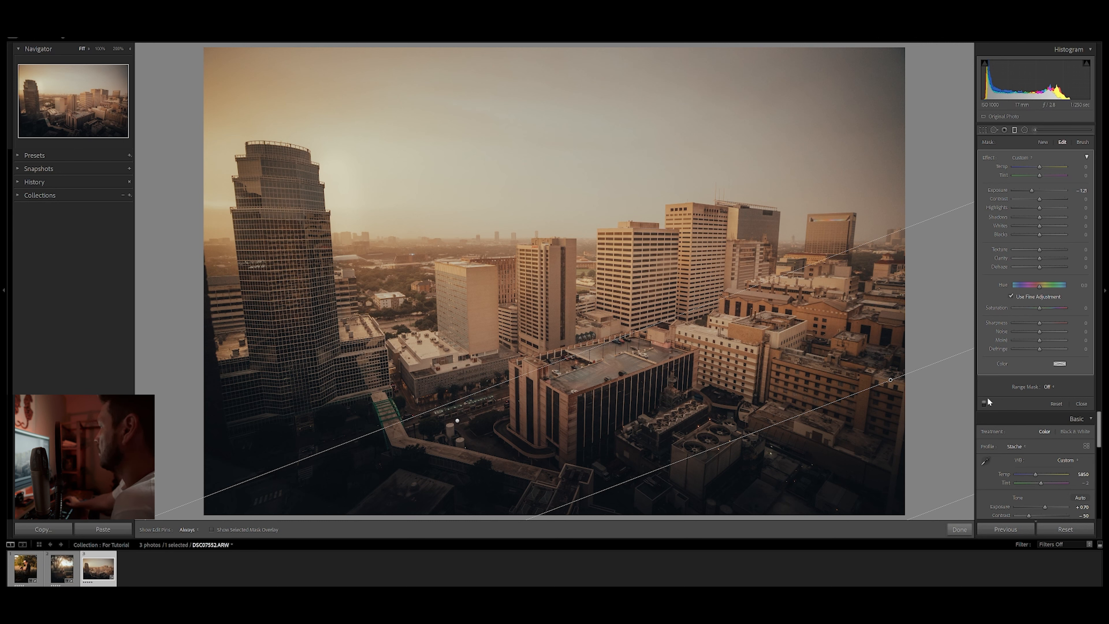
pyautogui.click(958, 529)
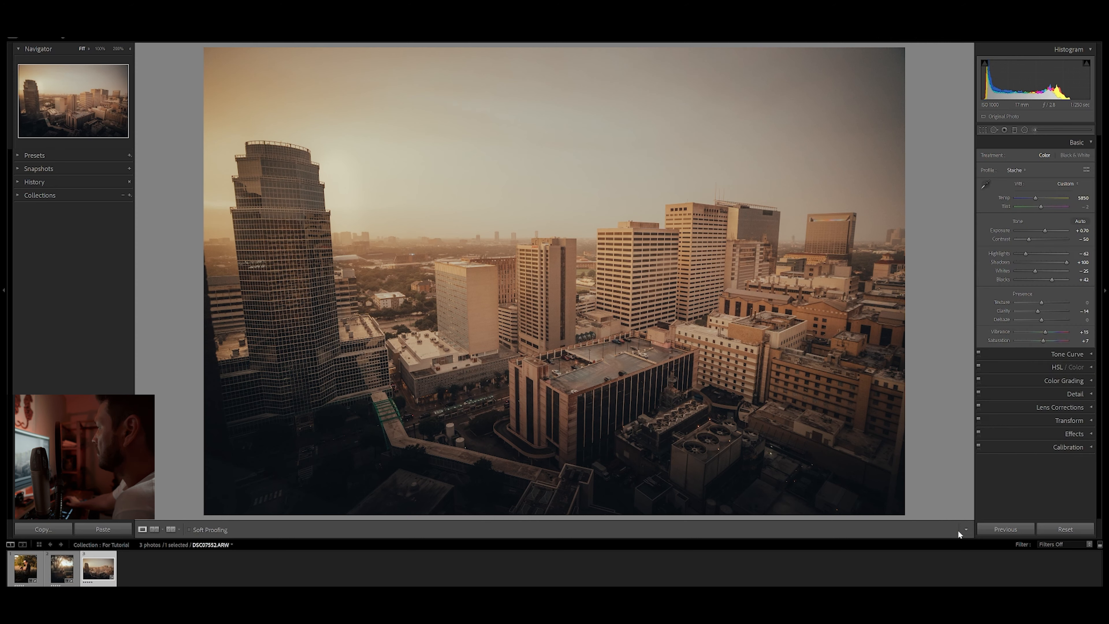
# Compare the edited skyline photo with its original state twice
pyautogui.press('\\')
pyautogui.press('\\')
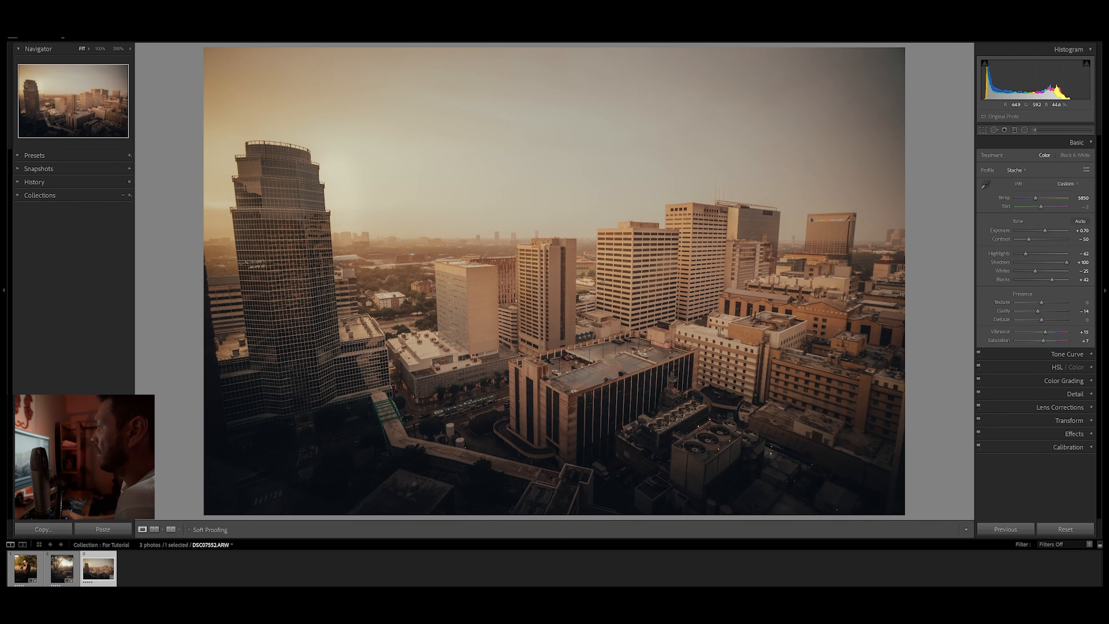
pyautogui.press('\\')
pyautogui.press('\\')
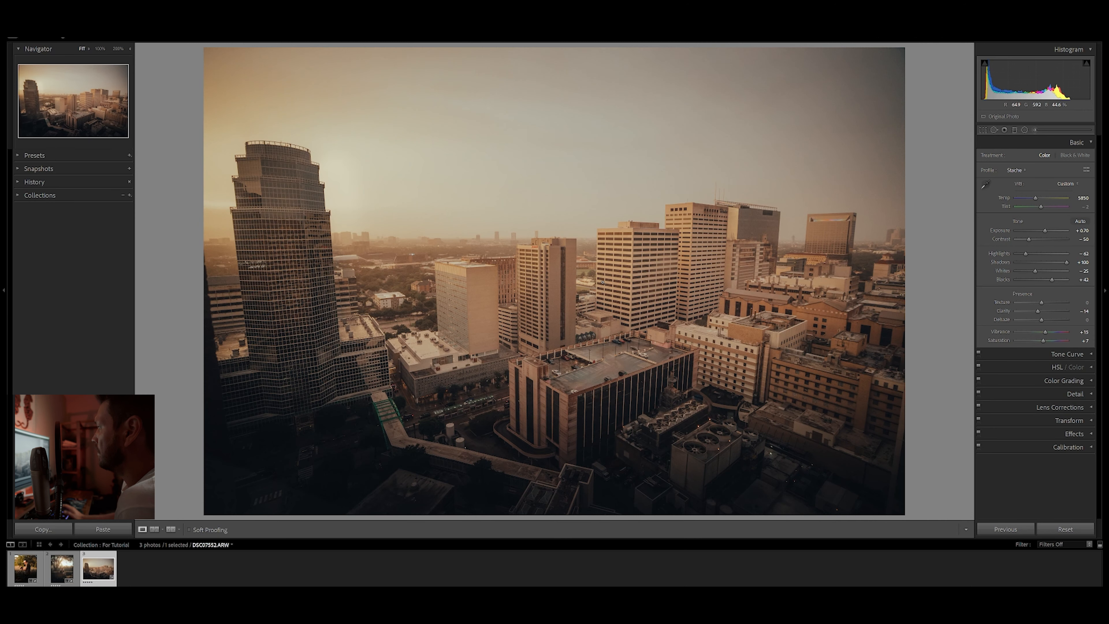
# Lower the skyline photo's overall white balance temperature slightly to cool the image
pyautogui.moveTo(1082, 199); pyautogui.dragTo(1076, 199)
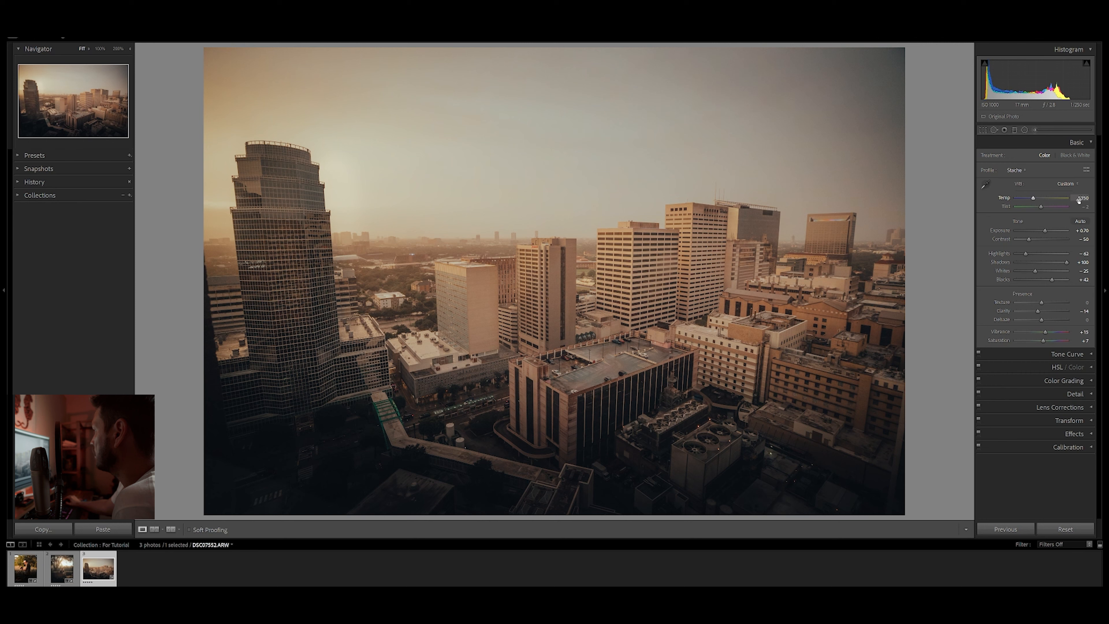